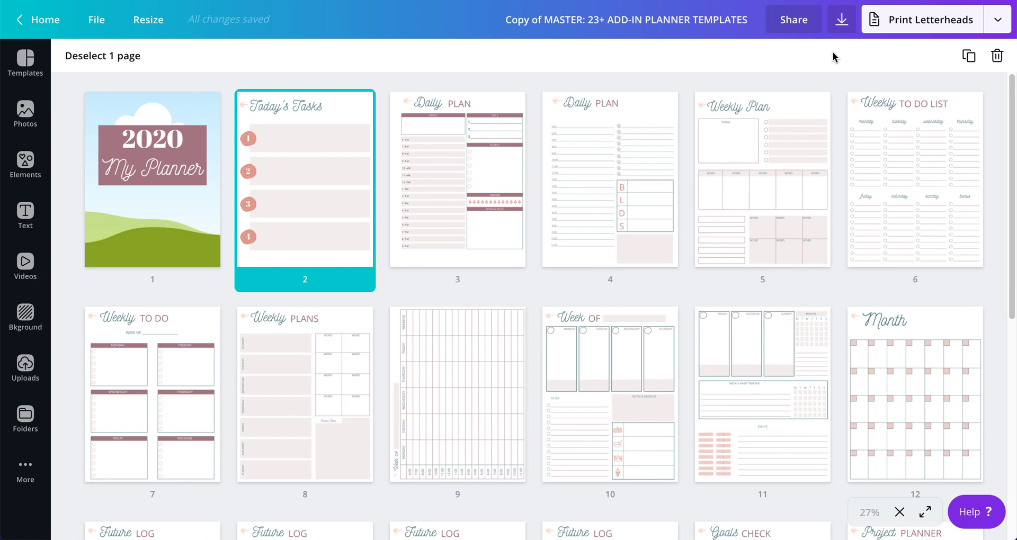
- Open page 2, the Today's Tasks page, for editing from the page grid
left_click(1011, 96)
mouse_move(1011, 95)
left_mouse_down()
mouse_move(1000, 371)
mouse_move(1012, 280)
mouse_move(1012, 100)
left_mouse_up()
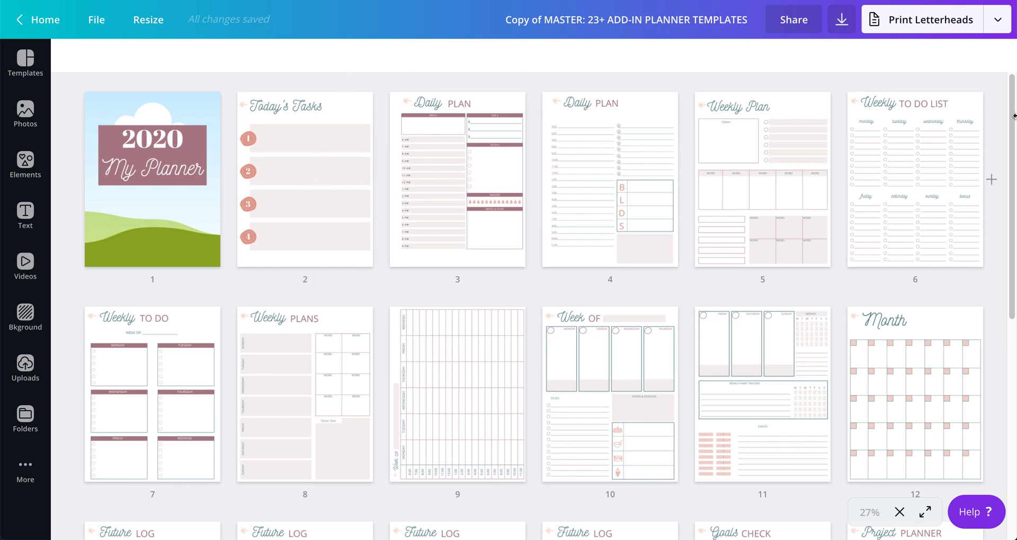
scroll(1011, 120, "down", 1)
left_click_drag(1012, 120, 1014, 87)
left_click(331, 185)
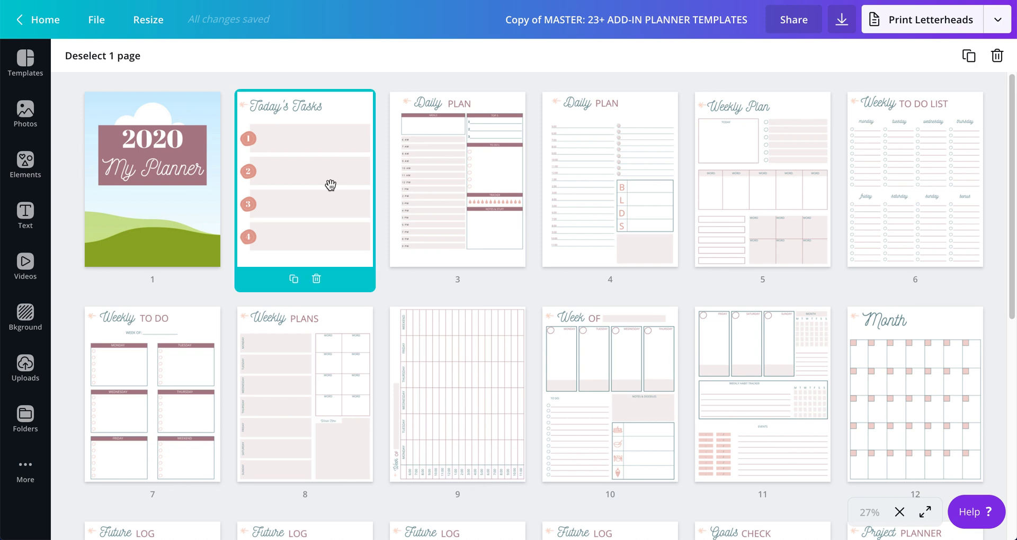
double_click(331, 184)
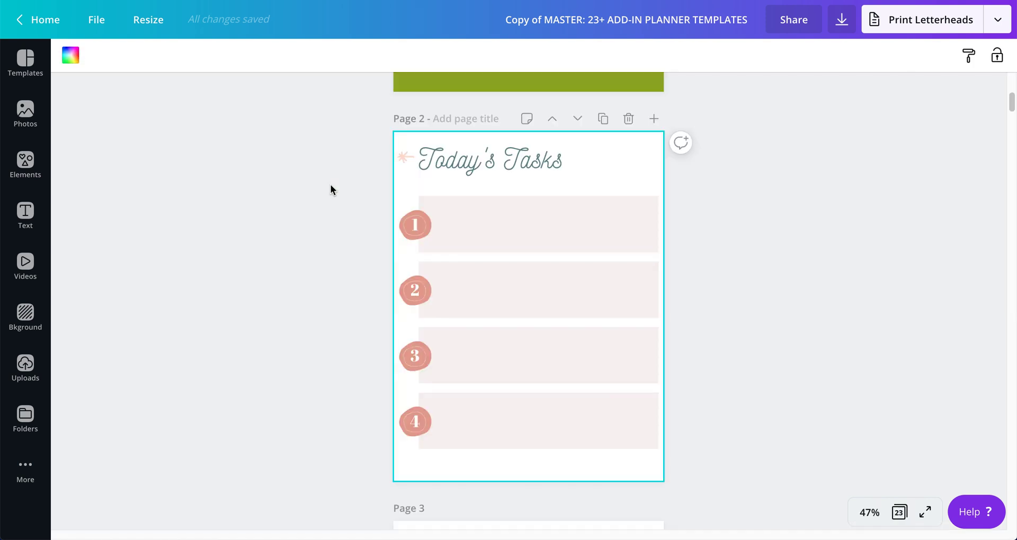
- Zoom the canvas to 100% and scroll back up to the title
left_click(291, 244)
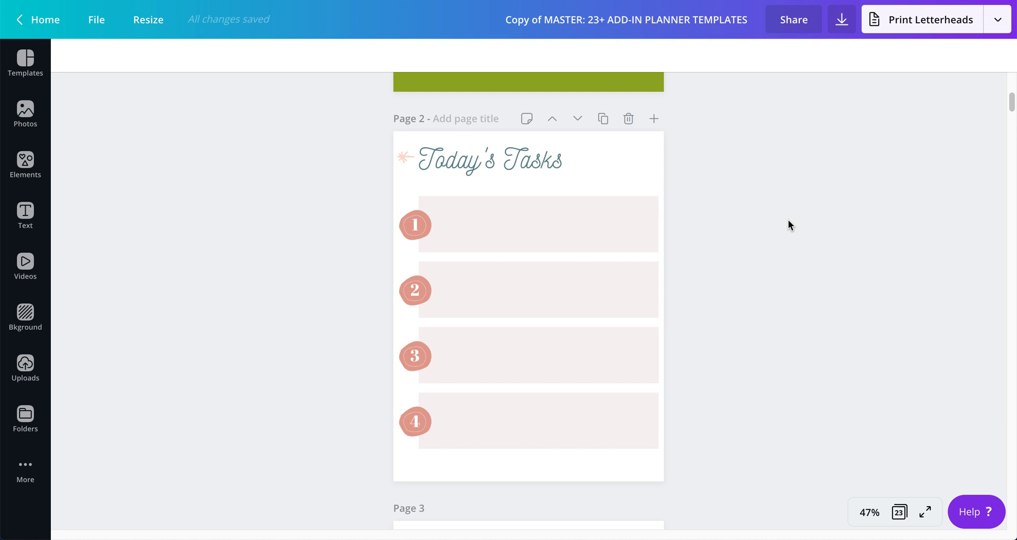
left_click(870, 514)
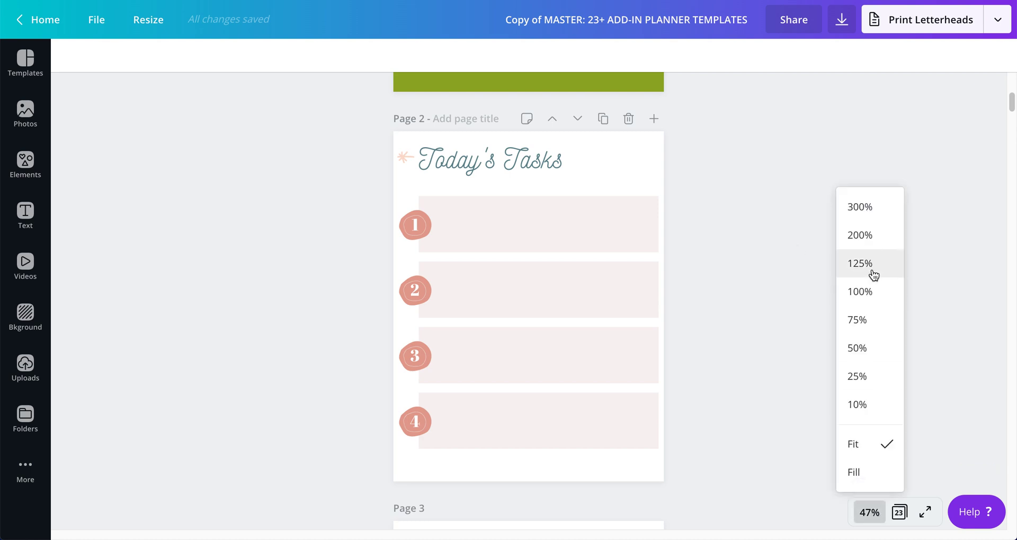
left_click(870, 291)
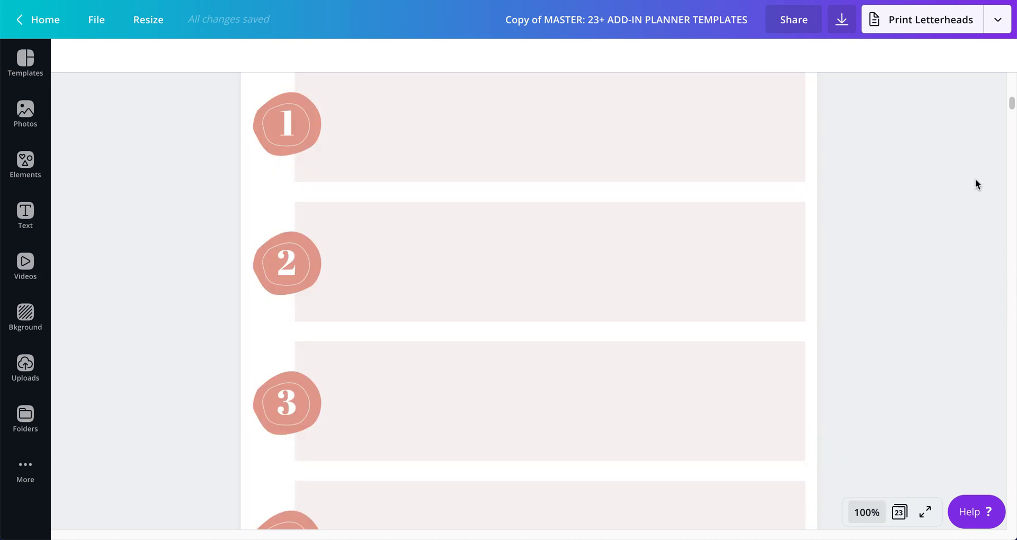
scroll(911, 268, "down", 1)
scroll(911, 268, "up", 2)
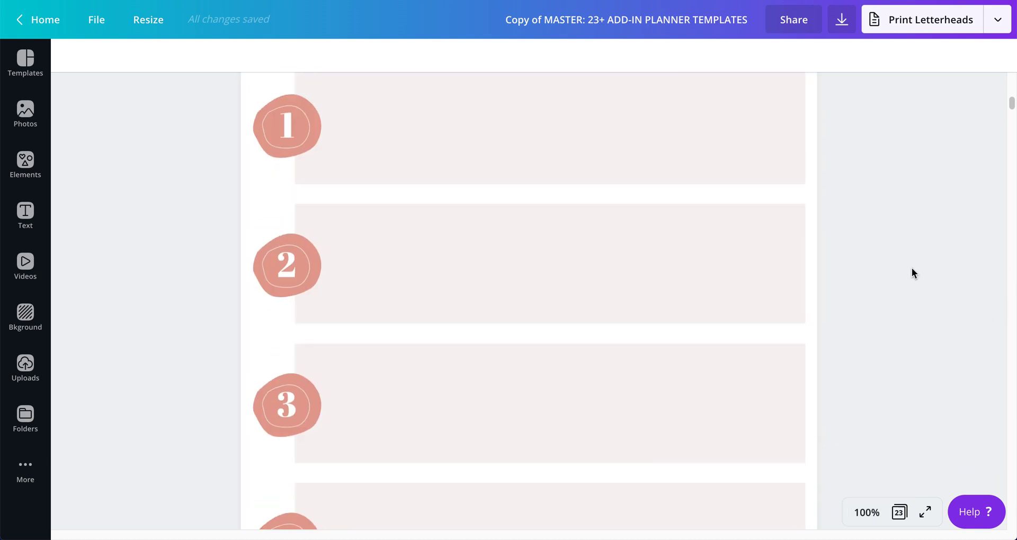
scroll(911, 268, "up", 3)
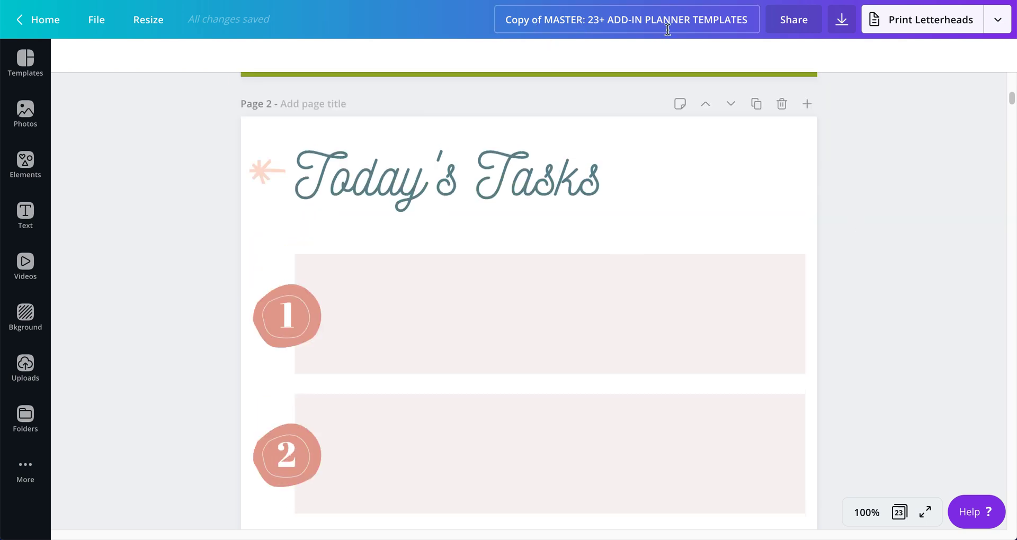
left_click(546, 22)
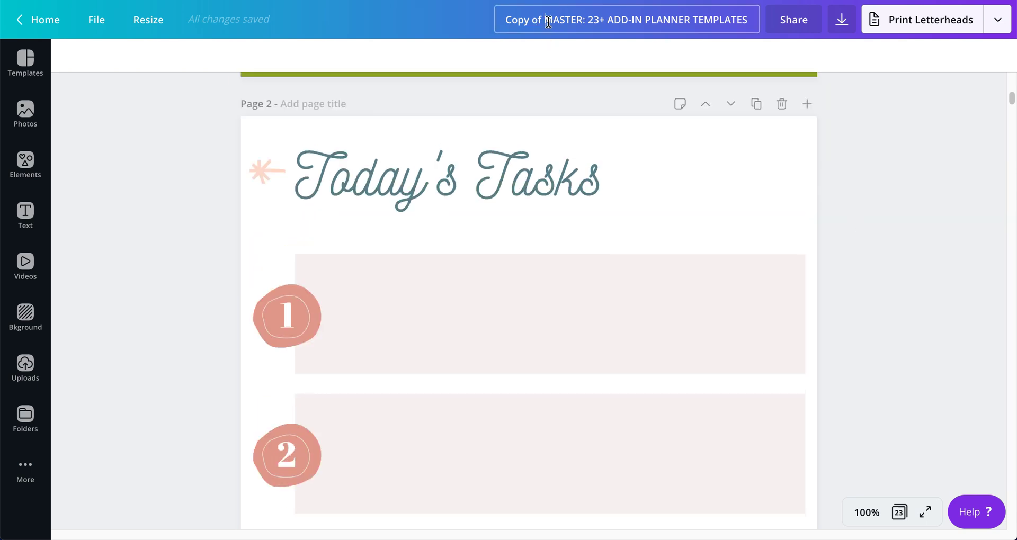
left_click_drag(545, 20, 591, 24)
left_click_drag(501, 22, 581, 24)
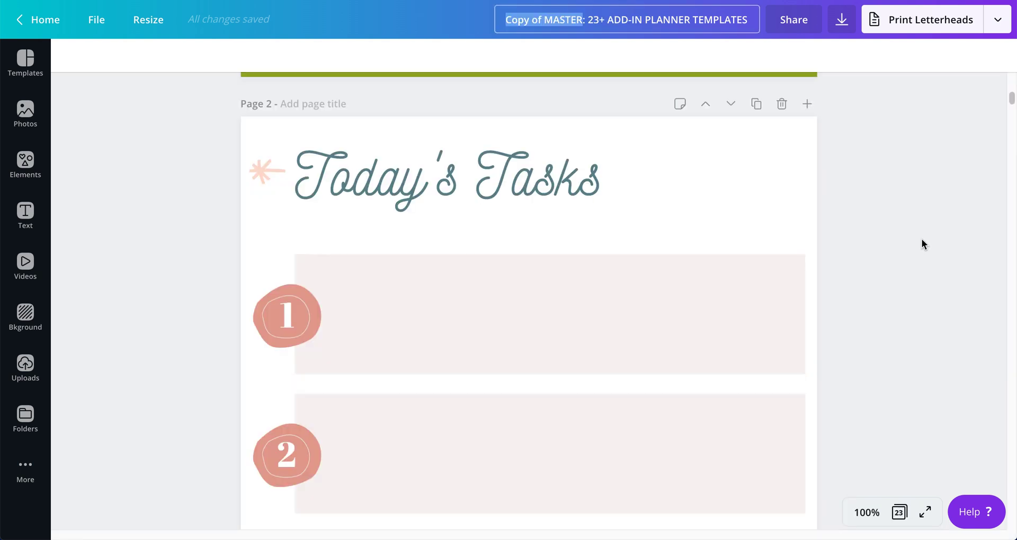
left_click(922, 239)
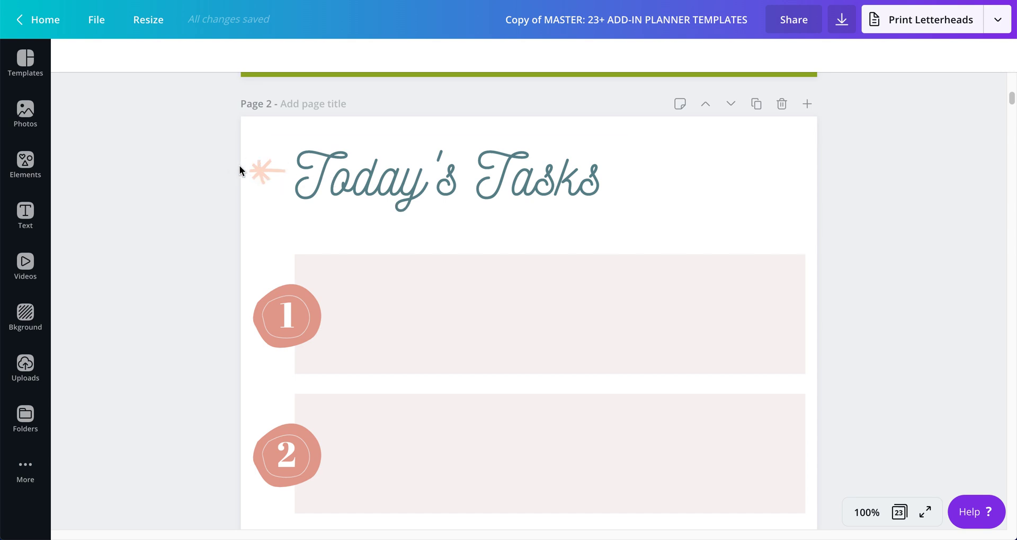
- Add the sprinkles graphic from Elements, recolour it mauve and shrink it
left_click(264, 175)
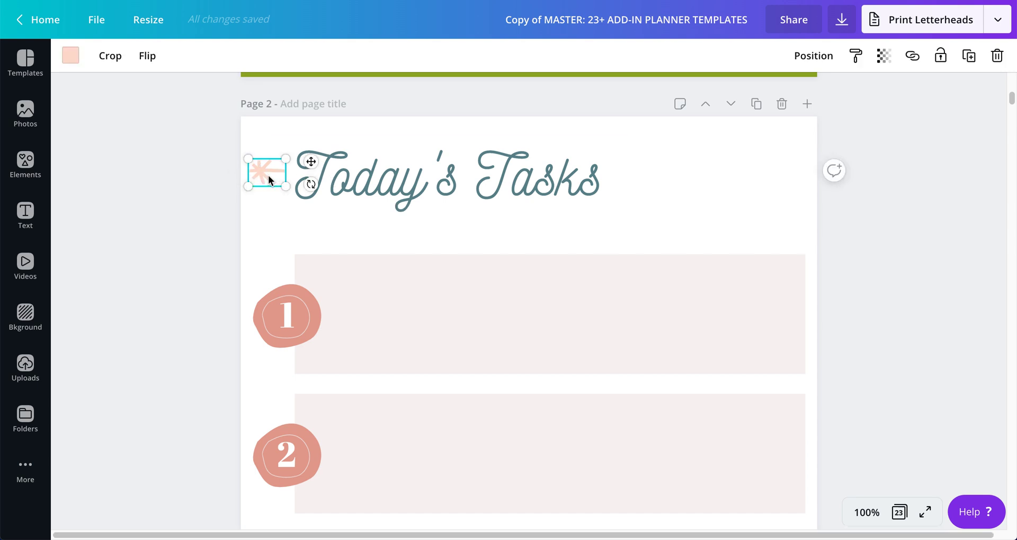
left_click(26, 165)
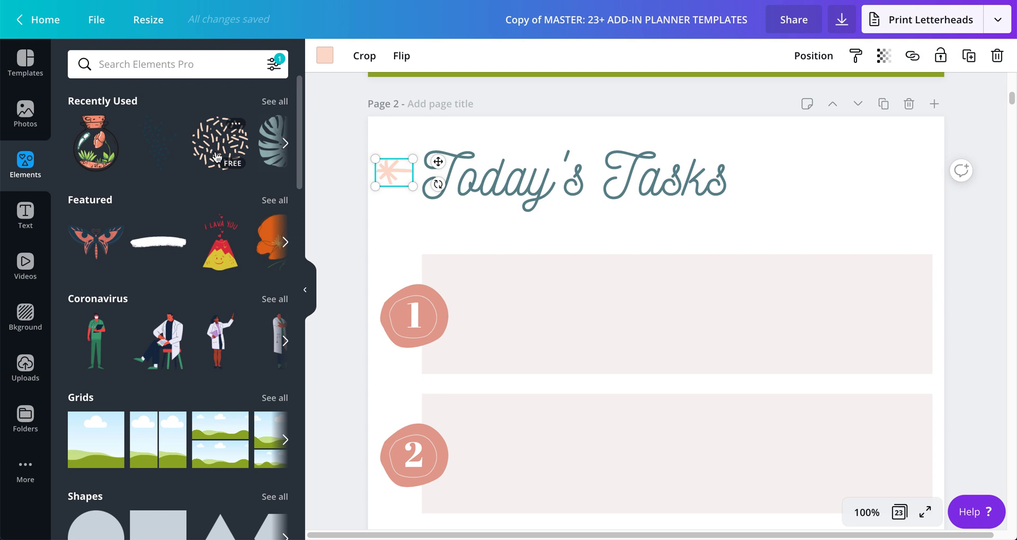
left_click(218, 149)
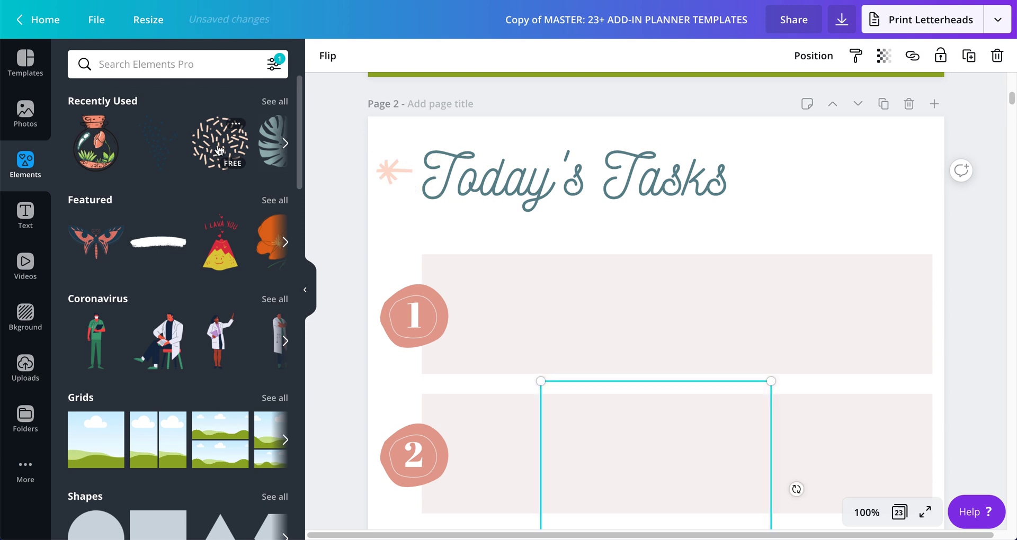
left_click(306, 292)
left_click_drag(496, 462, 479, 240)
left_click(69, 55)
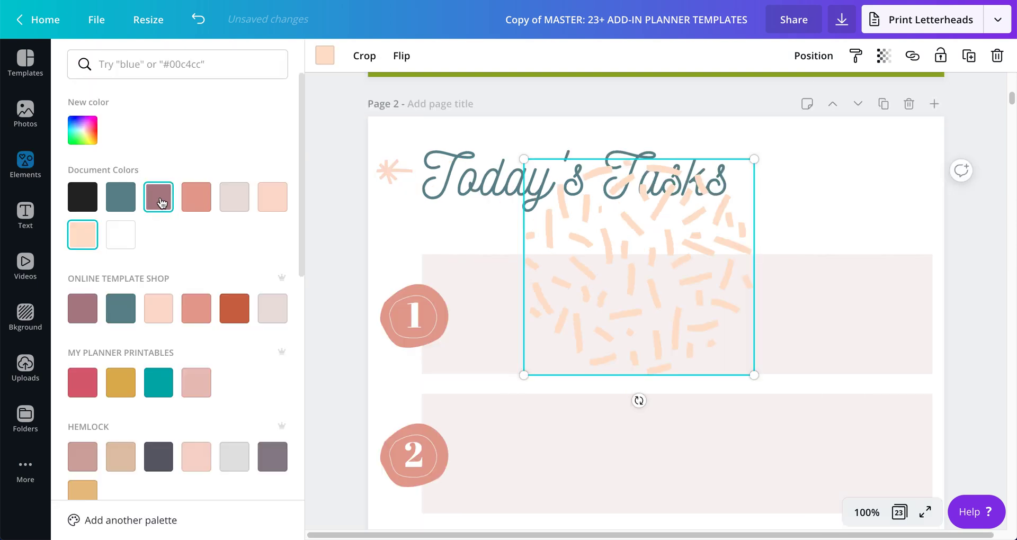
left_click(162, 207)
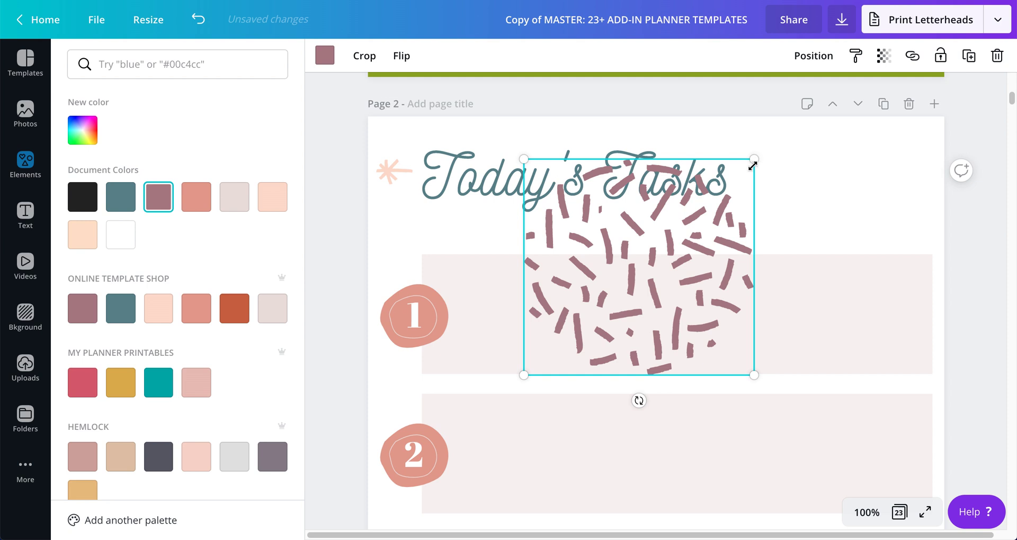
left_click_drag(753, 165, 372, 226)
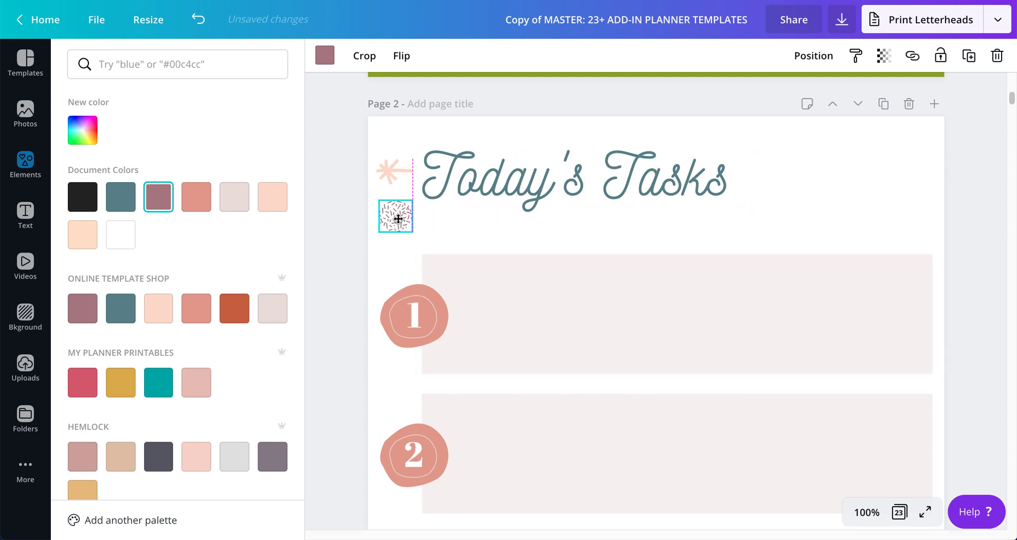
- Delete the peach asterisk and move the sprinkles up beside the title
left_click(397, 162)
key("Delete")
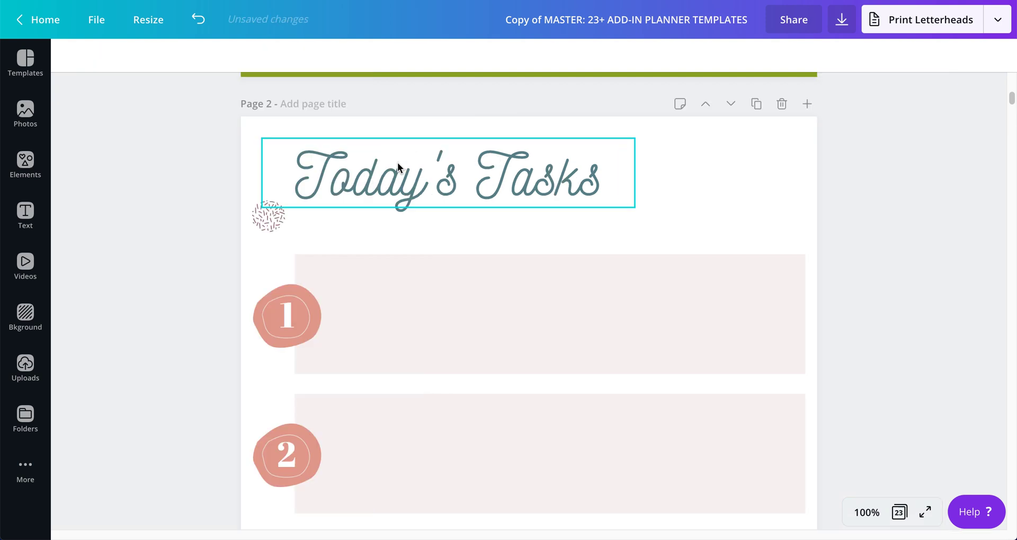
left_click_drag(265, 221, 266, 177)
left_click(223, 178)
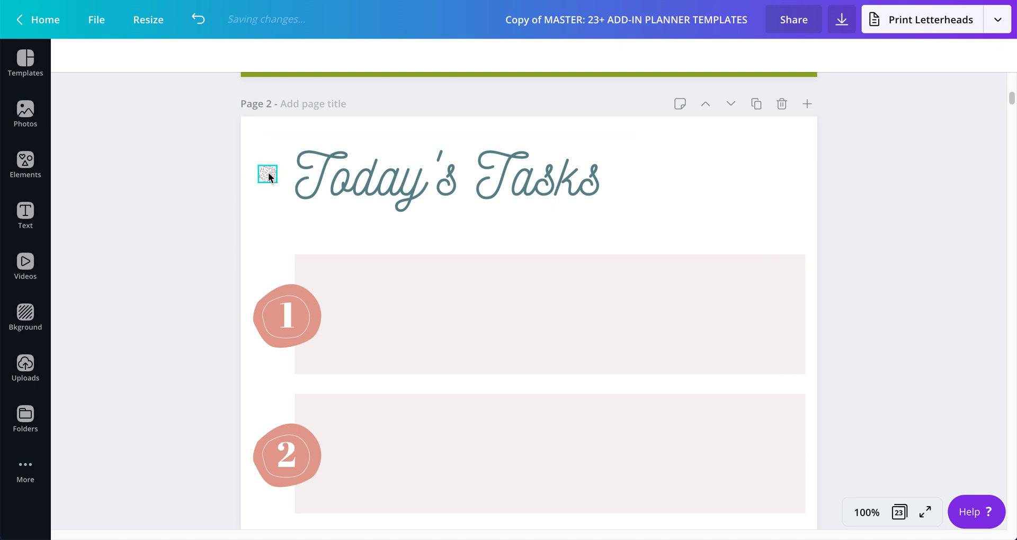
left_click(460, 181)
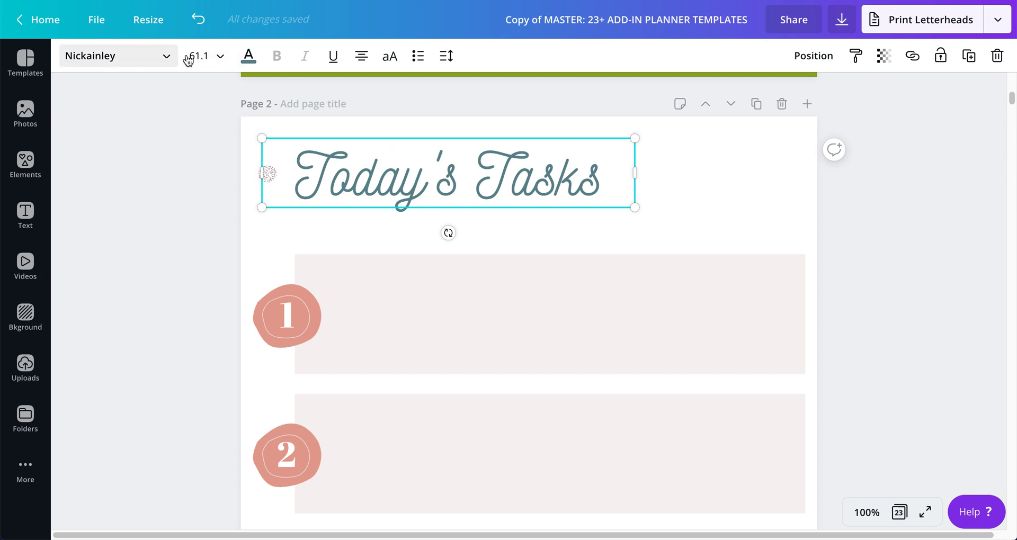
- Change the title font to Beth Ellen, widen it to one line and reposition it
left_click(168, 57)
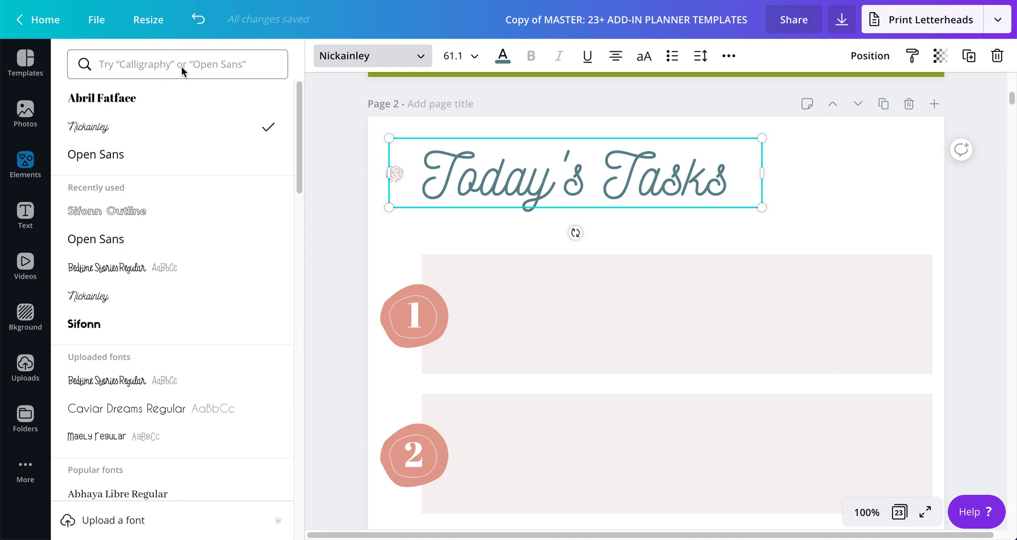
left_click(181, 66)
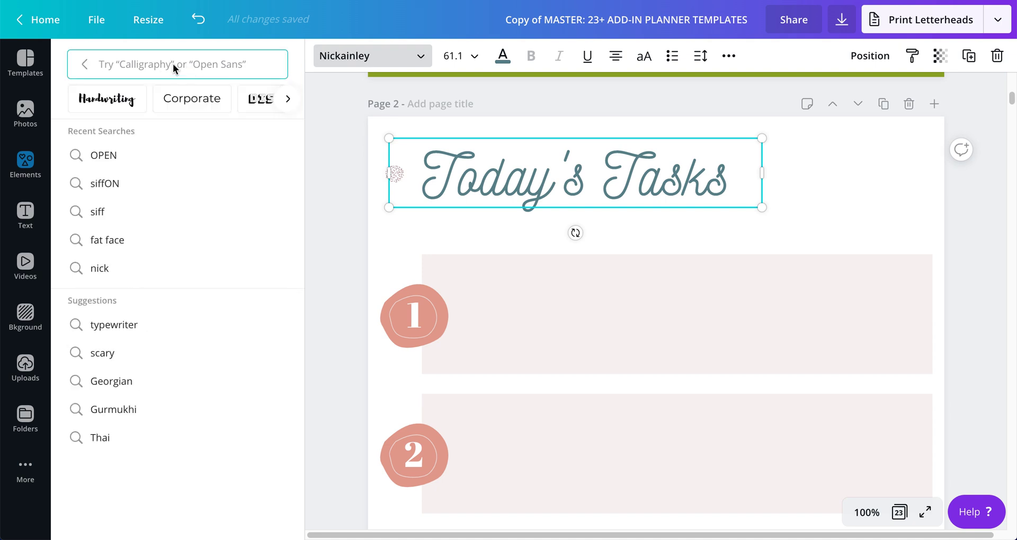
left_click(105, 108)
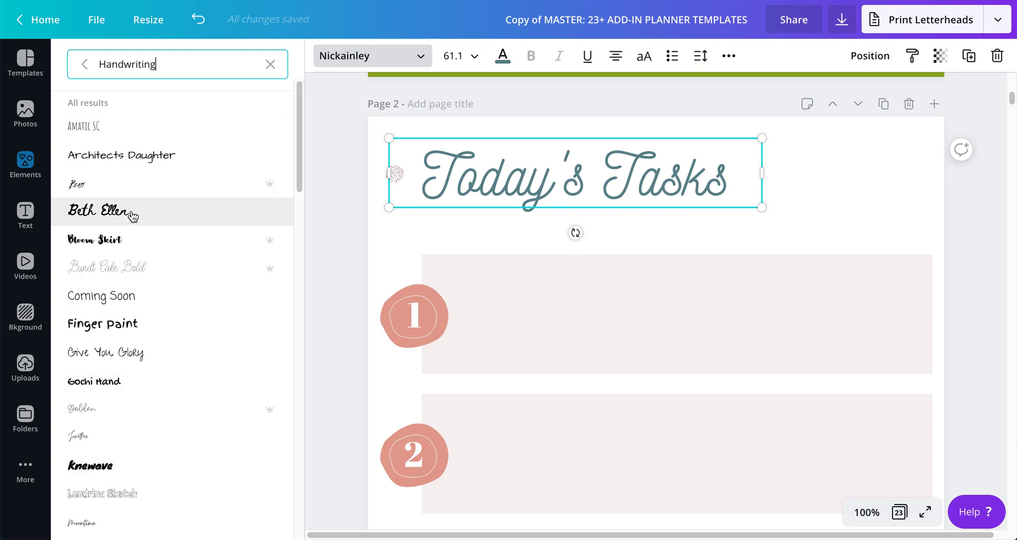
left_click(132, 217)
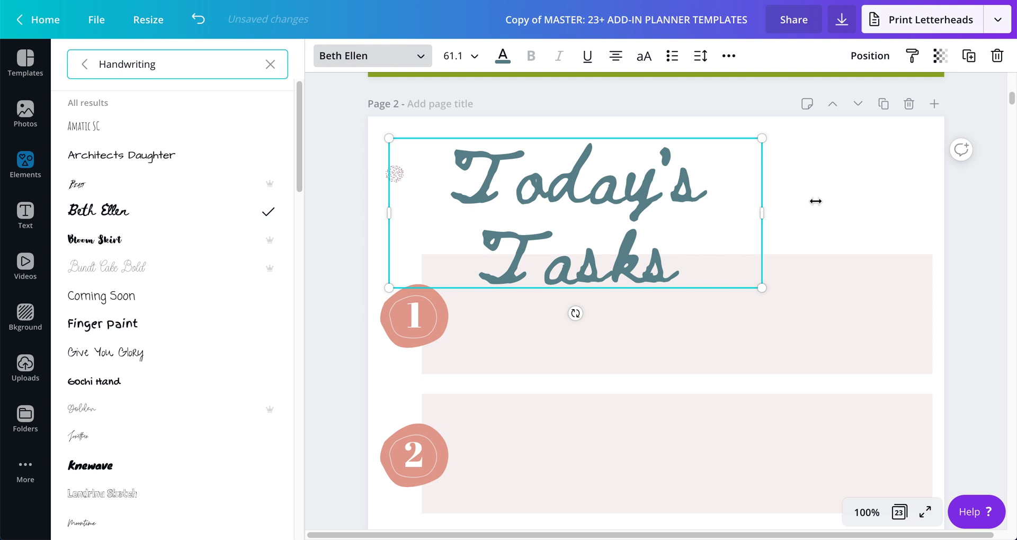
left_click_drag(815, 202, 662, 176)
left_click_drag(584, 165, 596, 172)
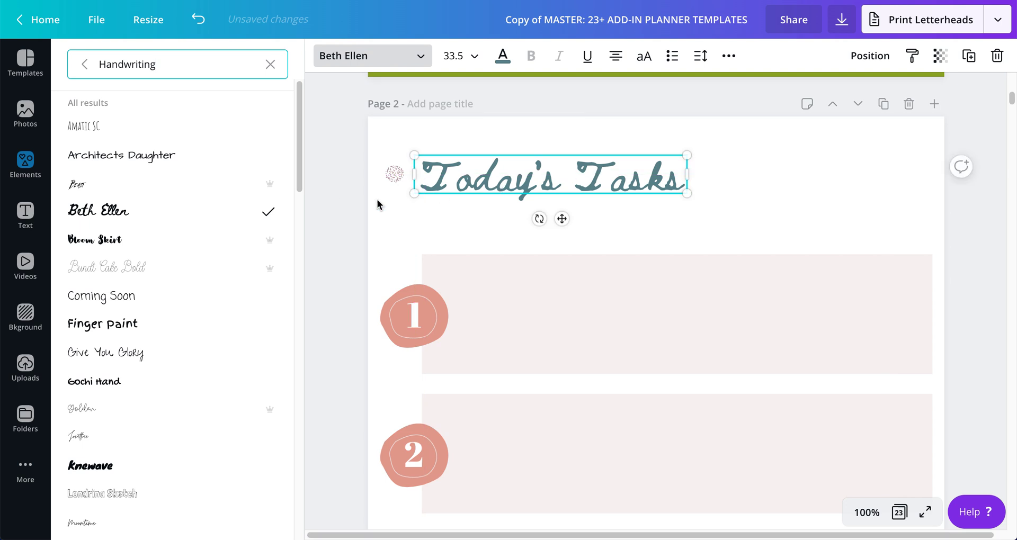
left_click(341, 204)
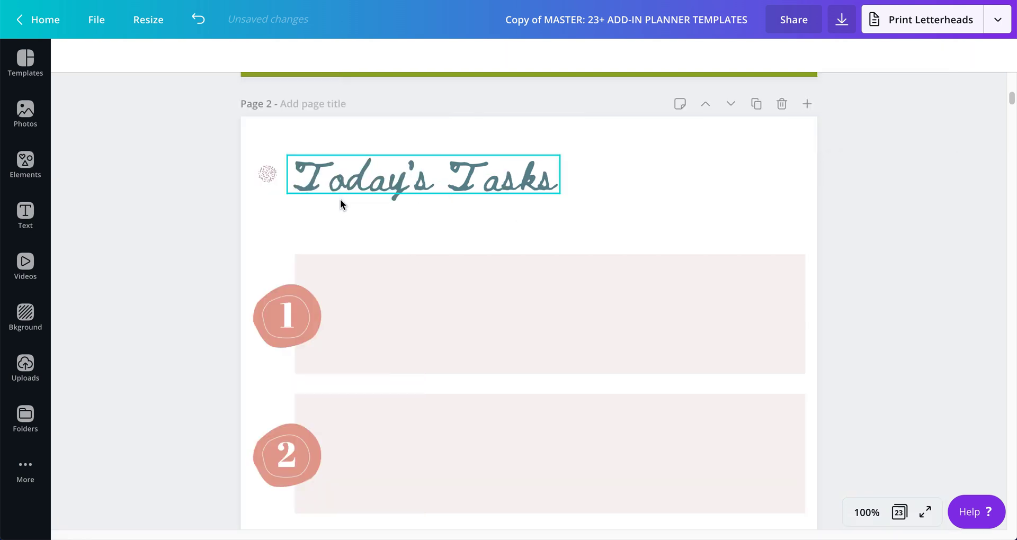
- Enlarge the title text and check its font size, keeping it at 40.3
left_click(647, 179)
left_click(468, 176)
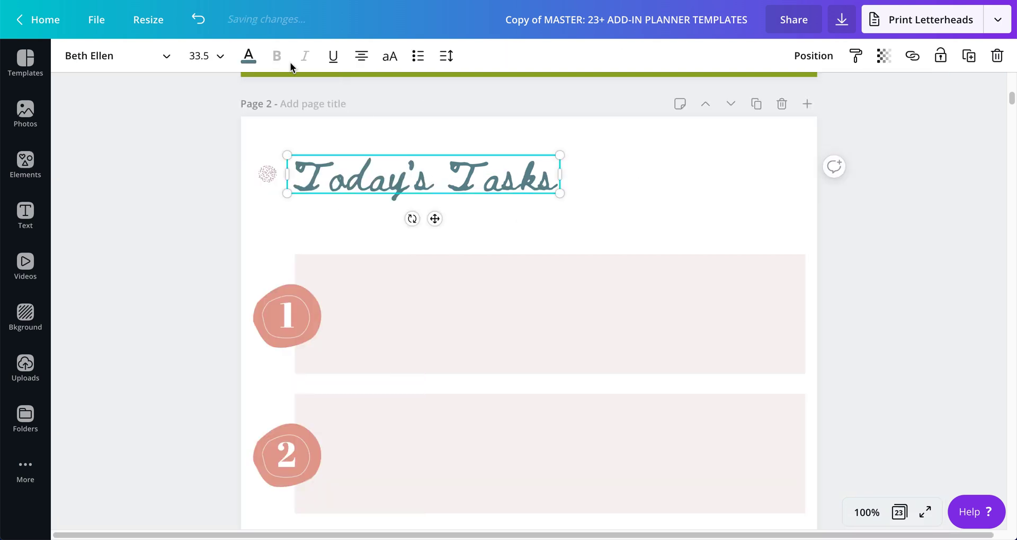
left_click(628, 185)
left_click(547, 180)
left_click_drag(559, 193, 612, 223)
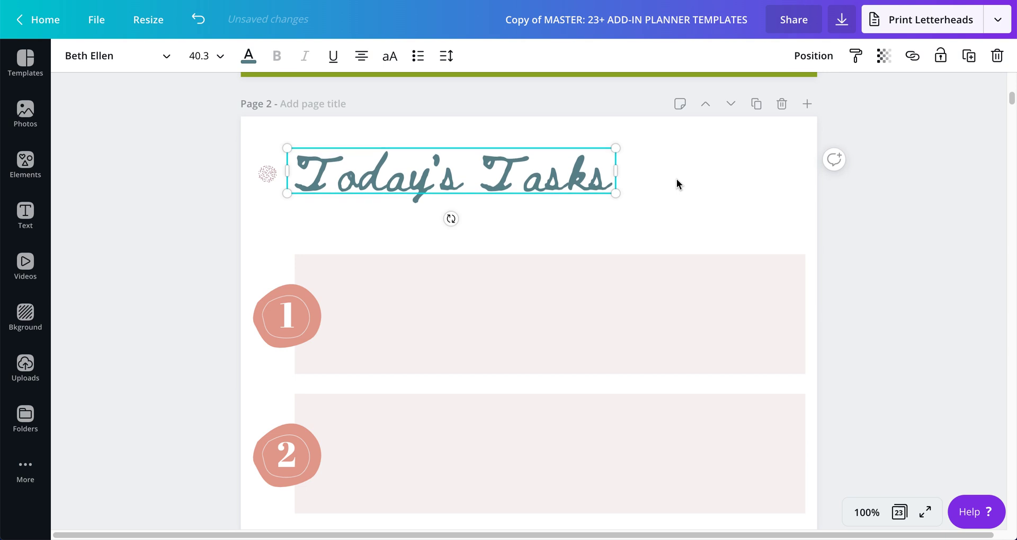
left_click(676, 179)
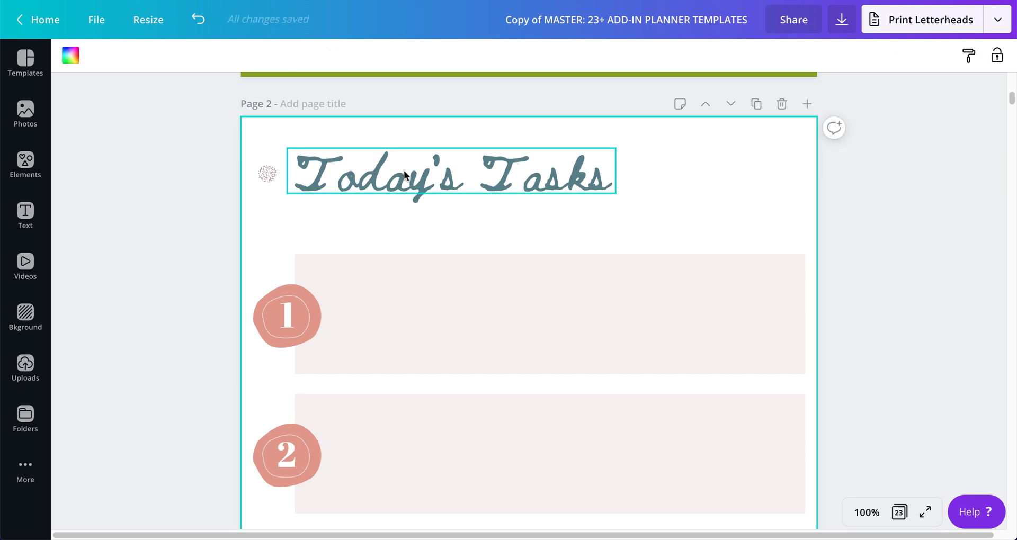
left_click(312, 170)
left_click(199, 55)
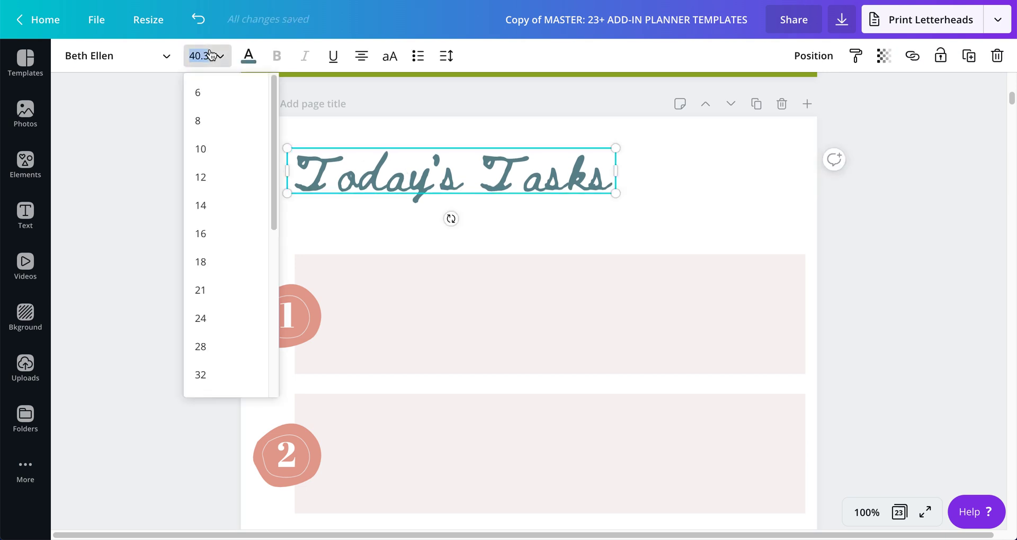
left_click(122, 140)
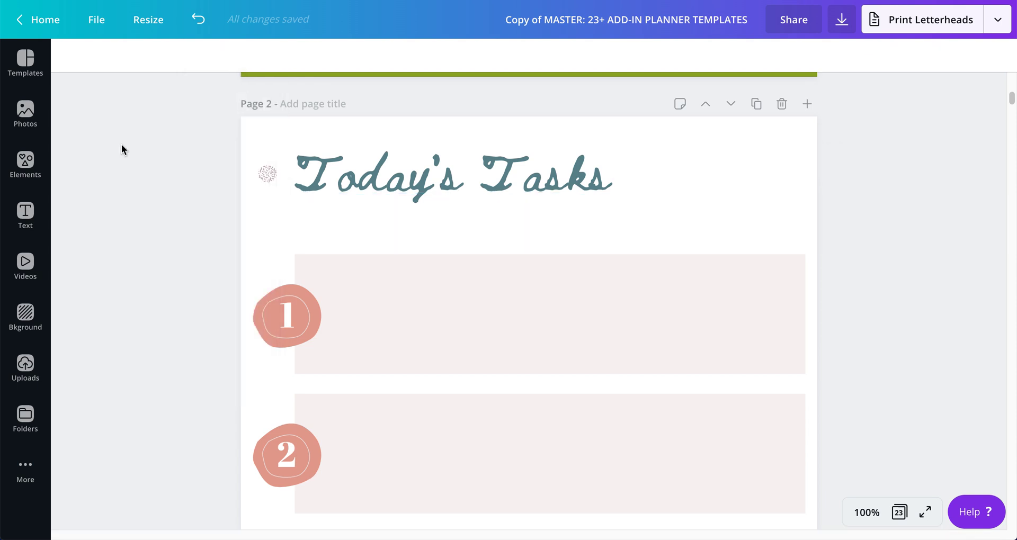
left_click(408, 181)
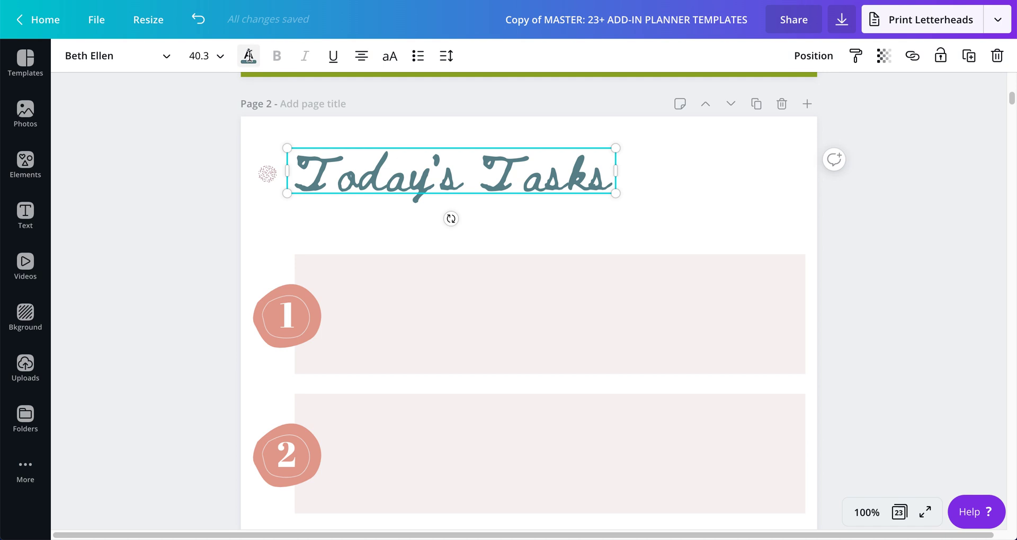
left_click(247, 55)
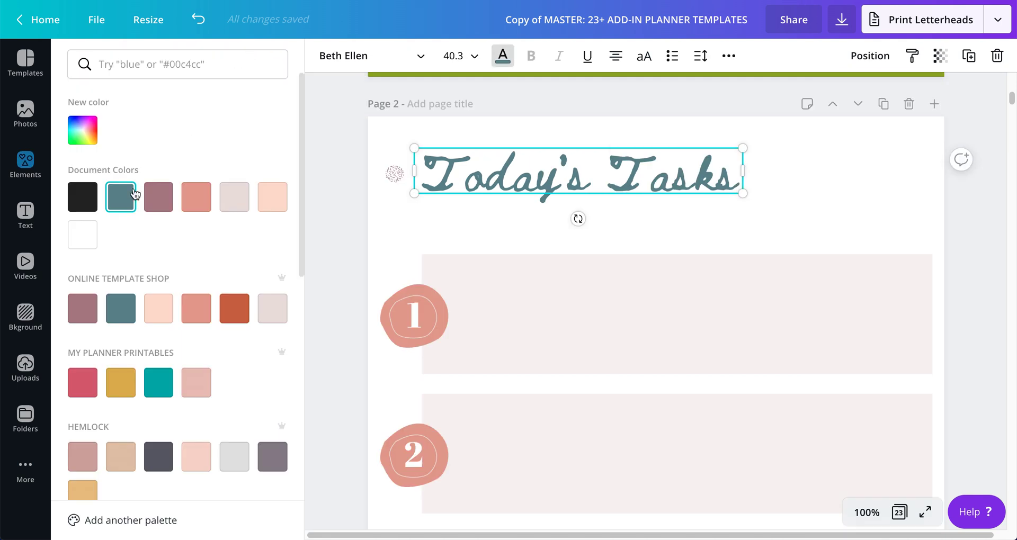
- Make the title Hemlock dark grey, then select the pink 1 circle in the first box
left_click(163, 459)
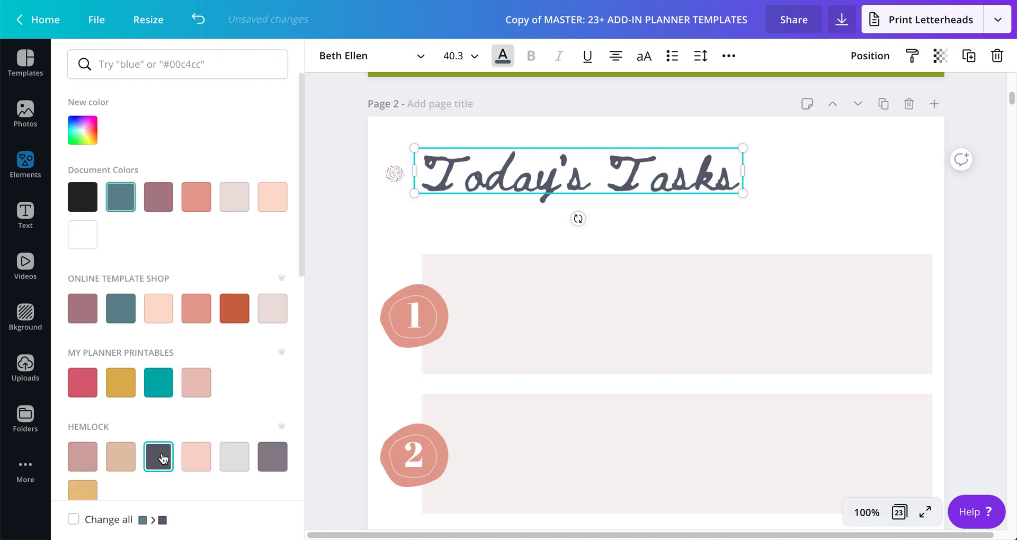
left_click(335, 247)
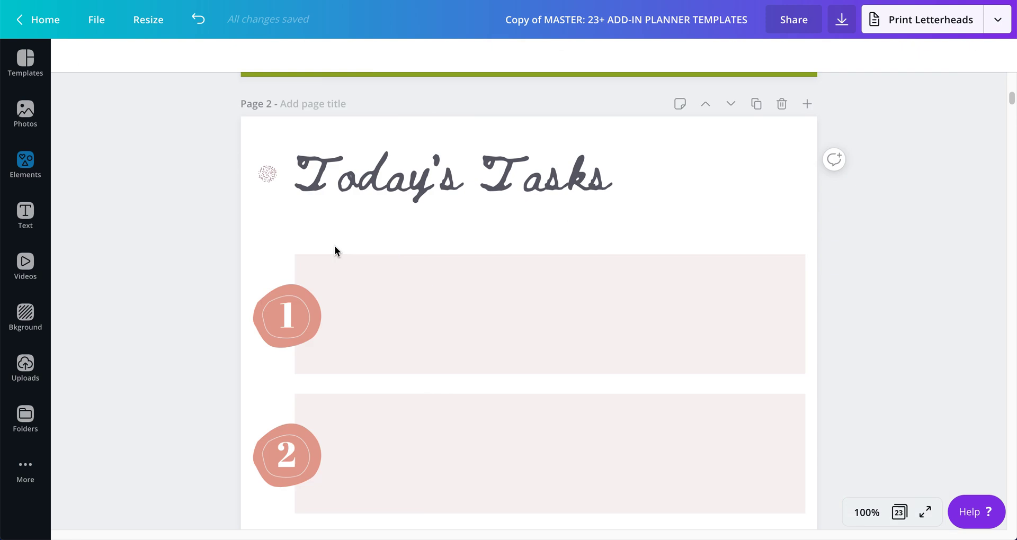
left_click(759, 214)
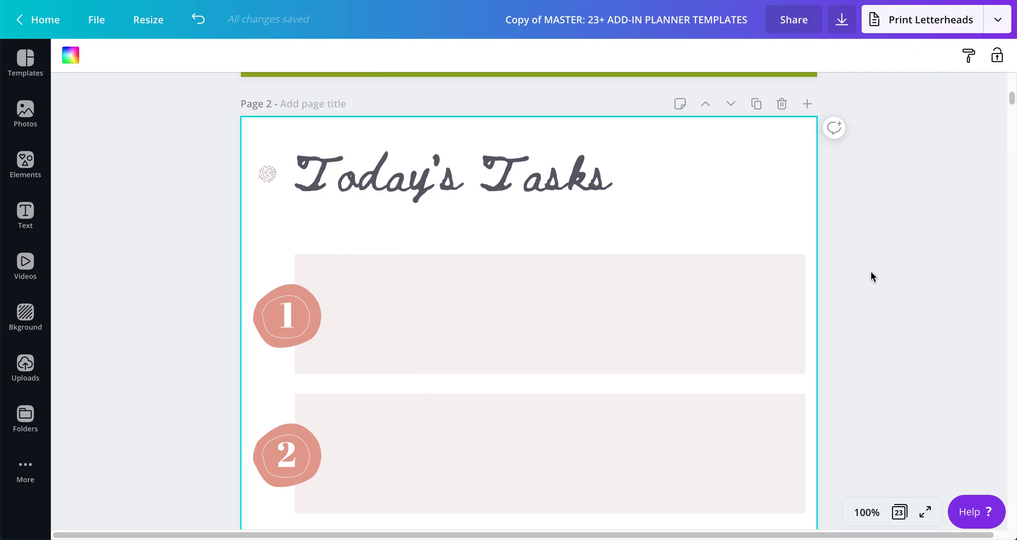
scroll(871, 273, "down", 2)
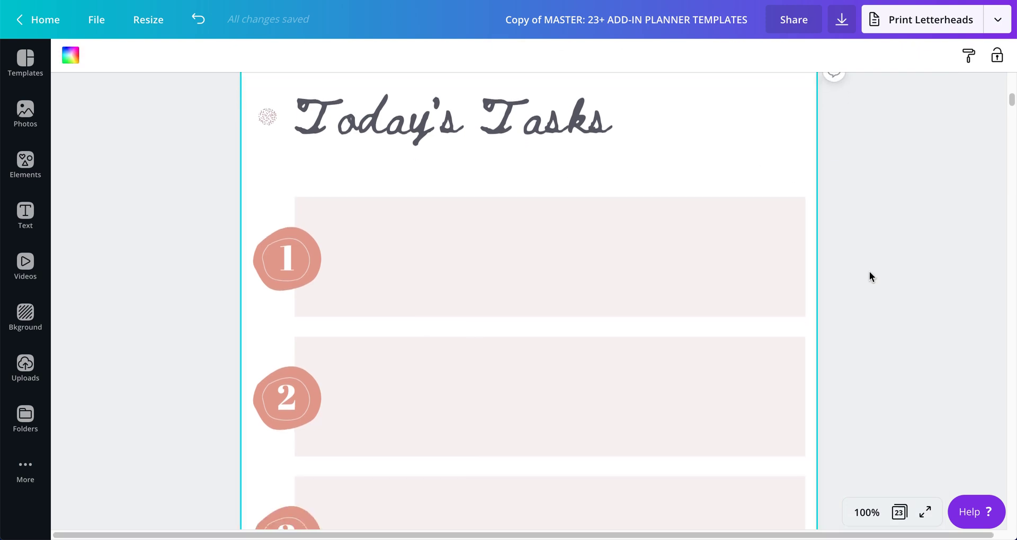
left_click(691, 245)
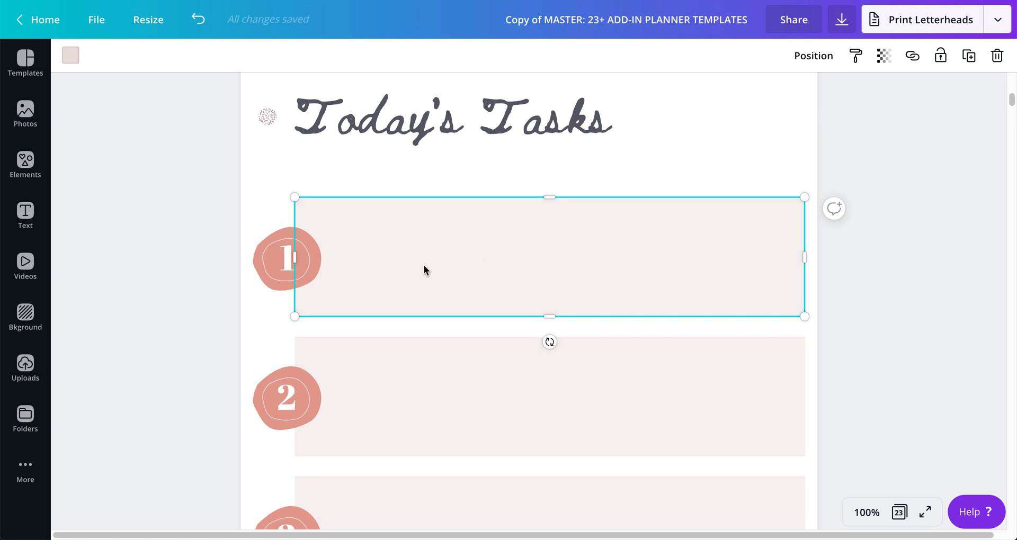
left_click(268, 241)
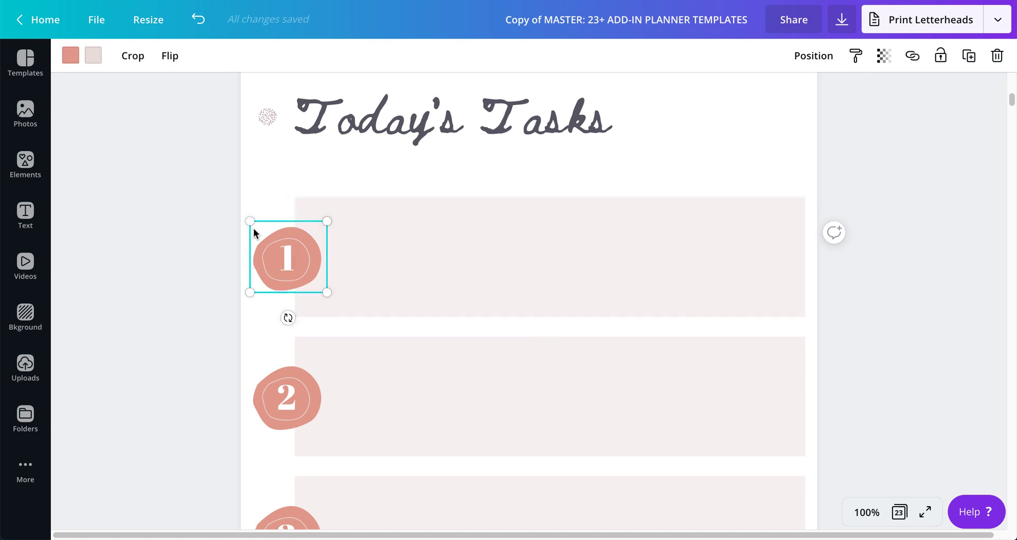
- Nudge the 1 circle into place, then search elements for 'cir' and insert the large pink blob
mouse_move(254, 233)
left_mouse_down()
mouse_move(242, 206)
mouse_move(268, 247)
mouse_move(261, 213)
mouse_move(265, 237)
left_mouse_up()
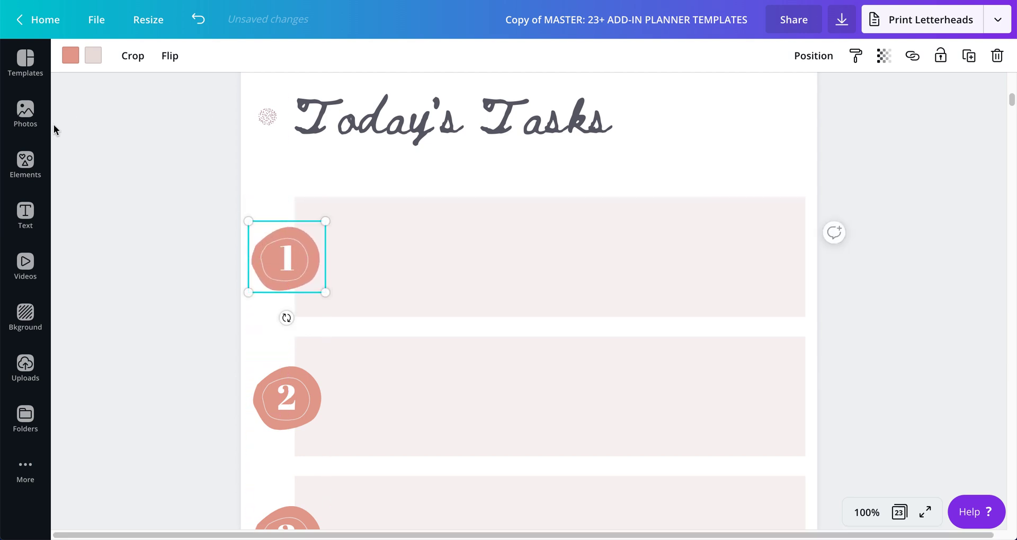
left_click(26, 162)
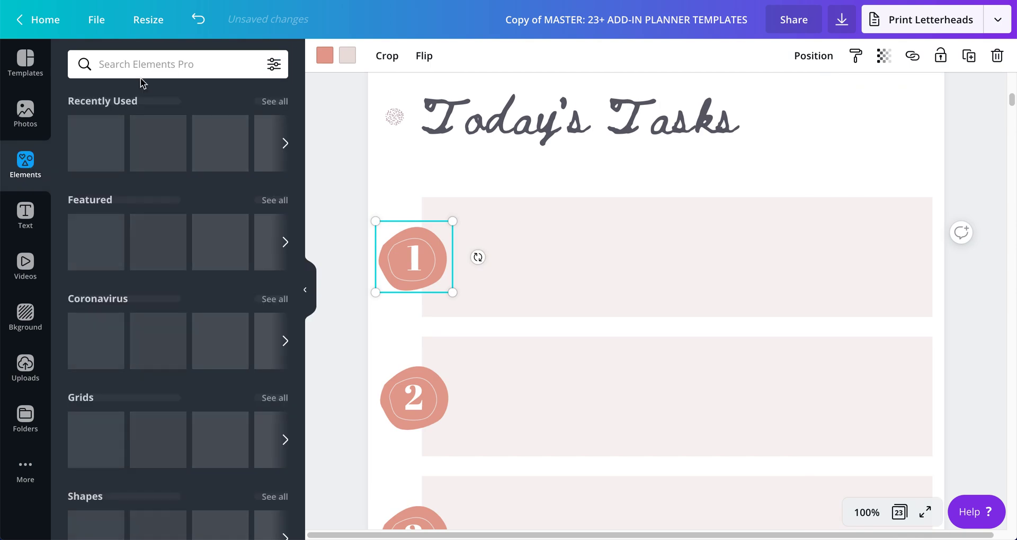
left_click(148, 69)
type("circle")
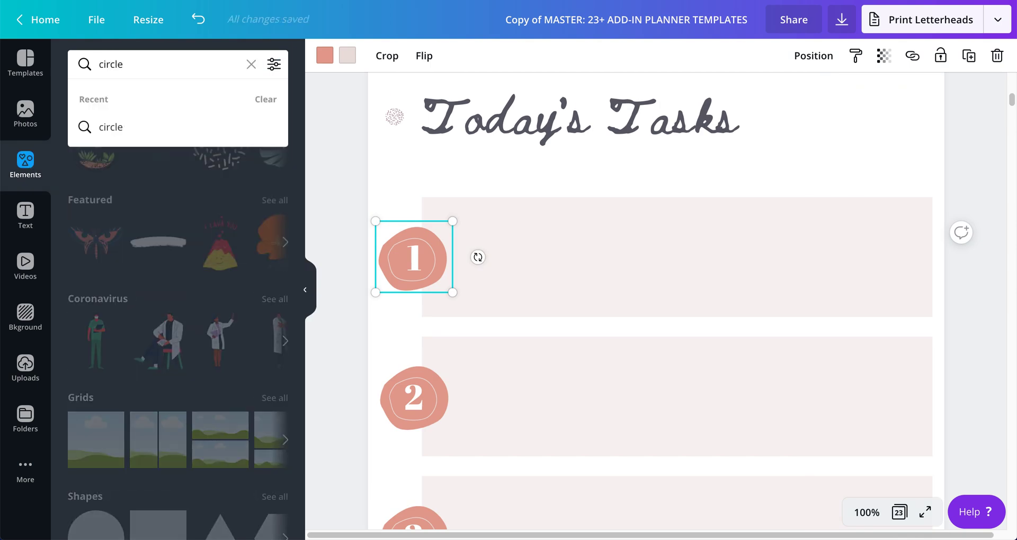
key("Return")
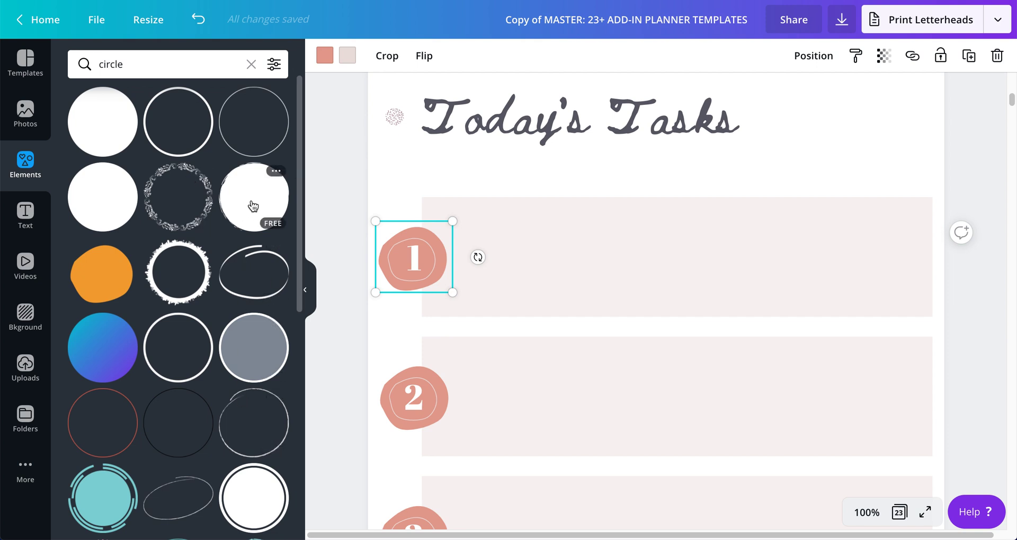
left_click_drag(298, 151, 288, 233)
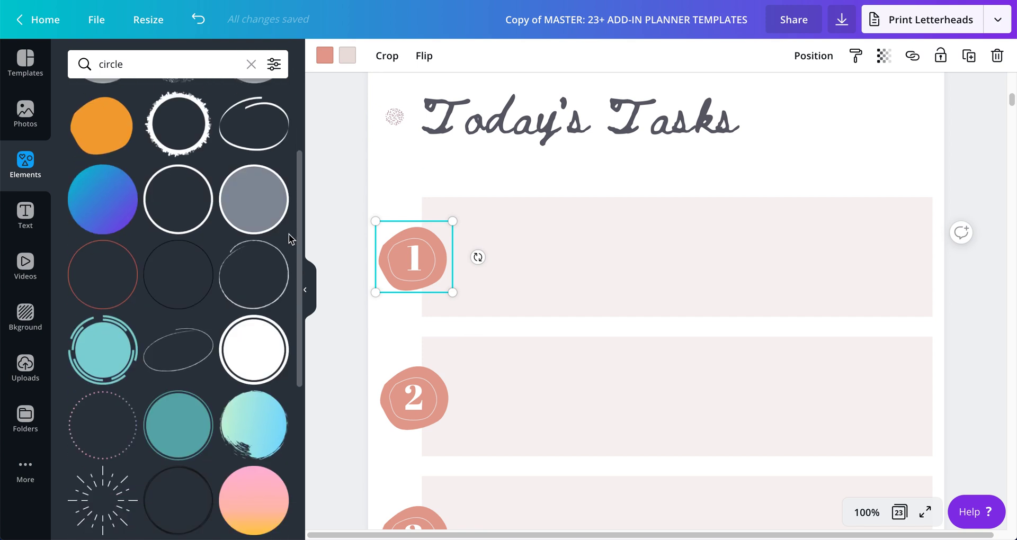
scroll(288, 233, "down", 6)
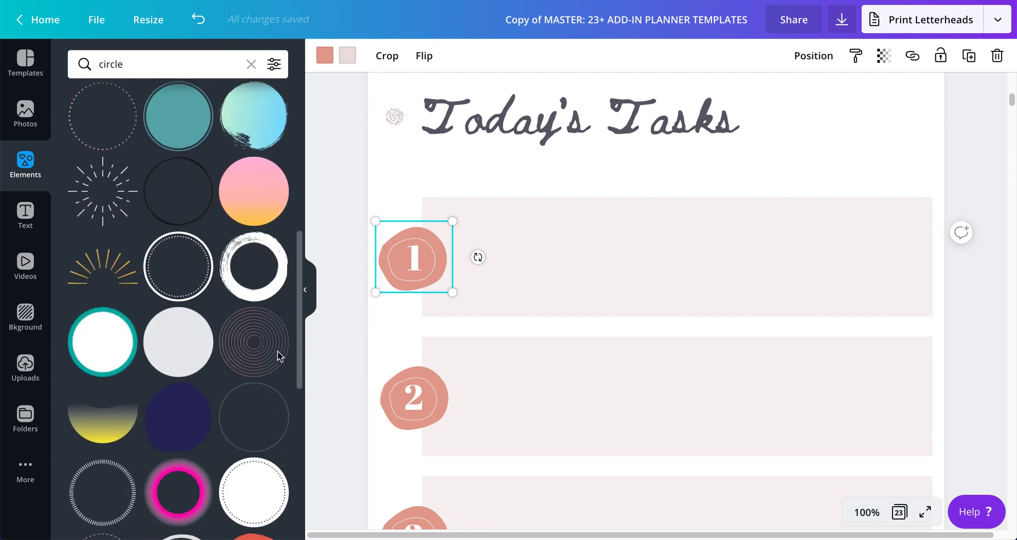
scroll(280, 371, "down", 4)
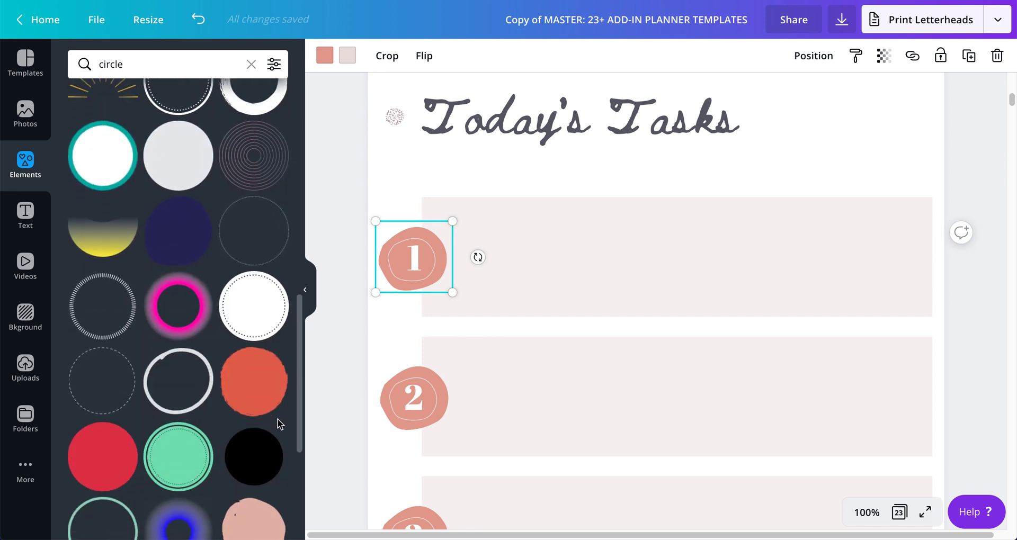
scroll(279, 424, "down", 3)
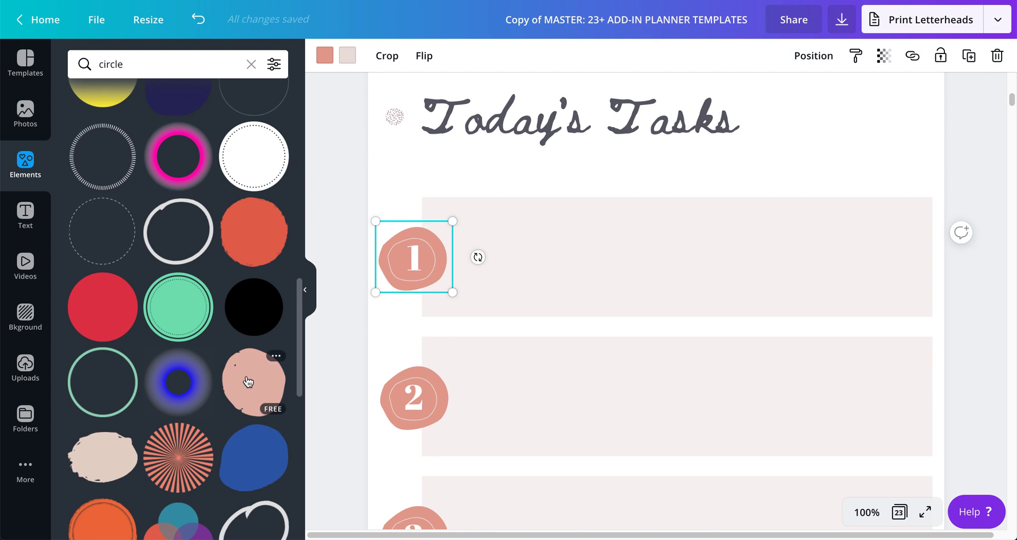
left_click(248, 382)
- Shrink the new blob to a small circle and recolour it teal
left_click(306, 289)
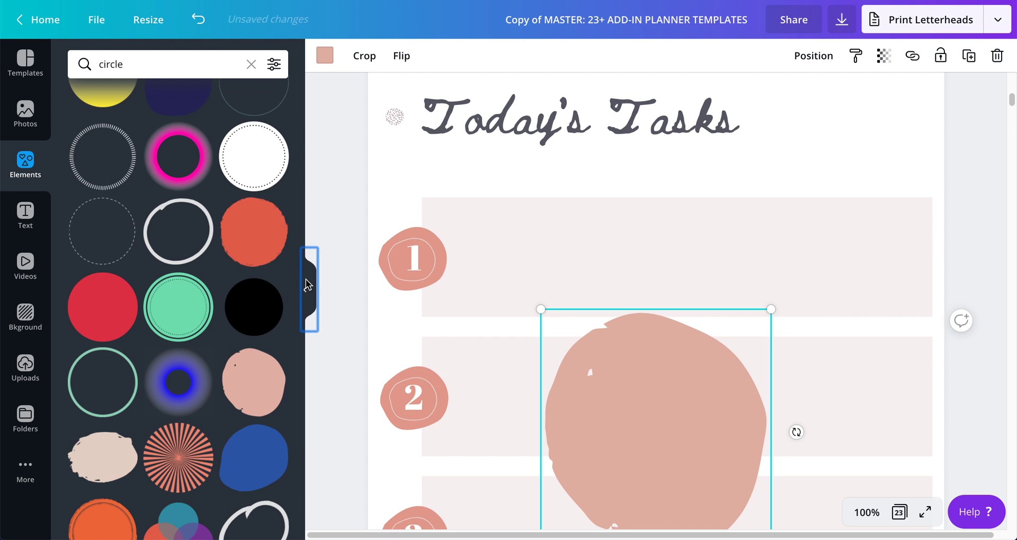
left_click_drag(544, 334, 553, 174)
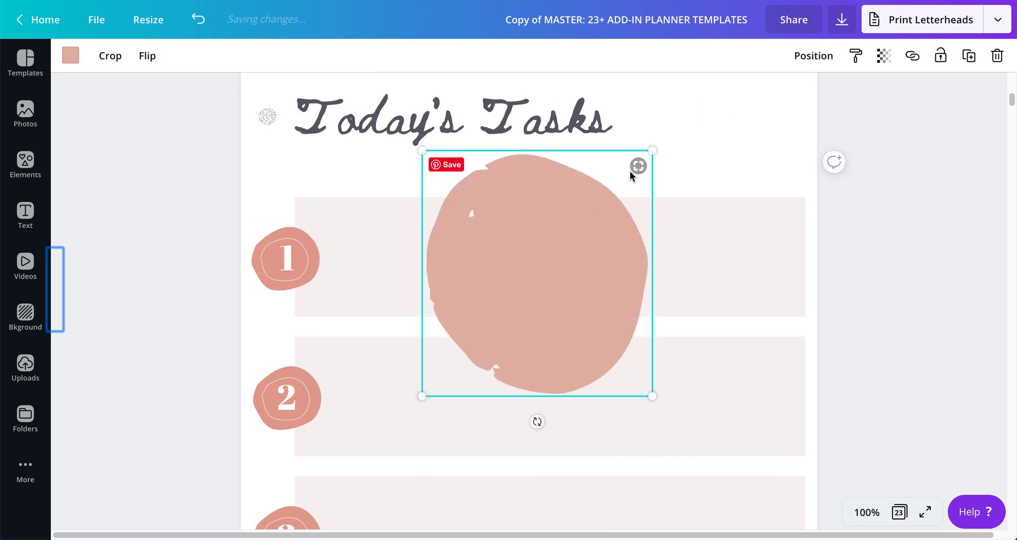
left_click_drag(651, 149, 509, 337)
left_click_drag(469, 365, 315, 290)
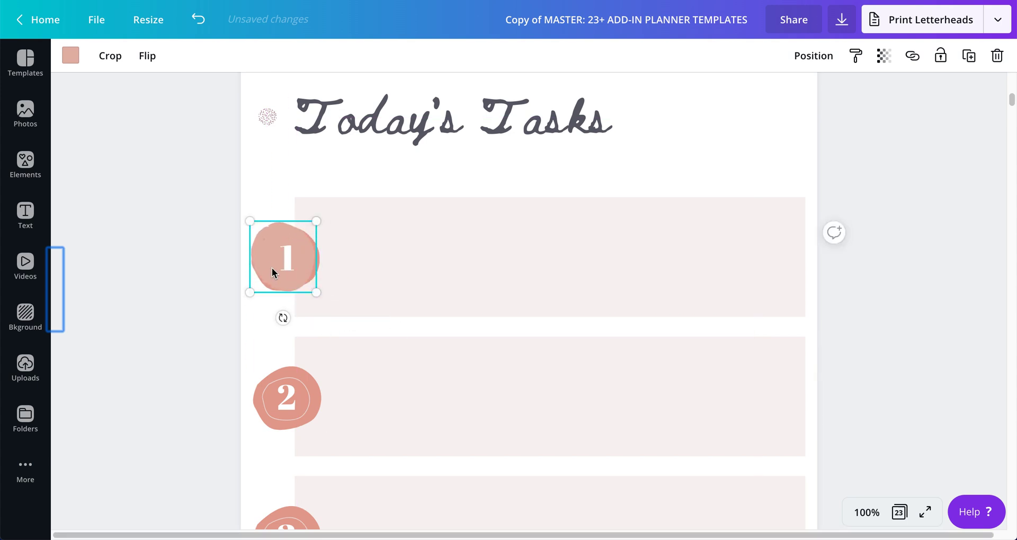
left_click_drag(261, 261, 390, 261)
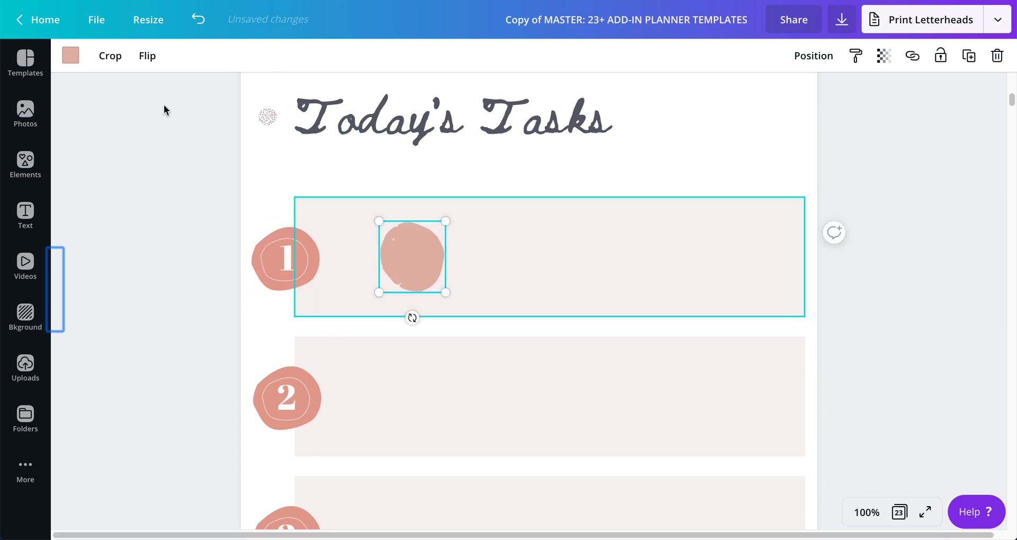
left_click(71, 56)
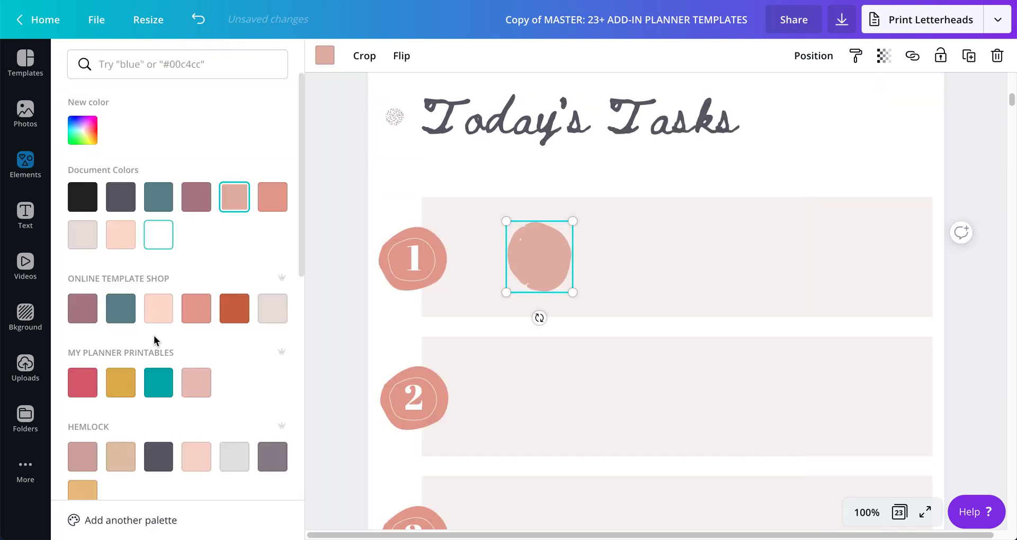
left_click(122, 309)
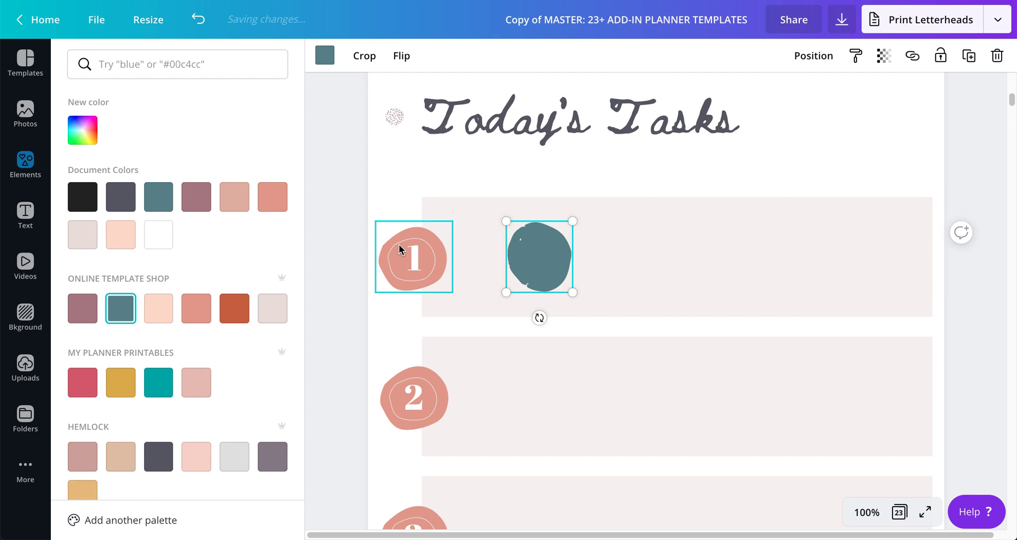
- Delete the pink 1 blob and move the teal blob under the number 1
left_click(389, 234)
key("Delete")
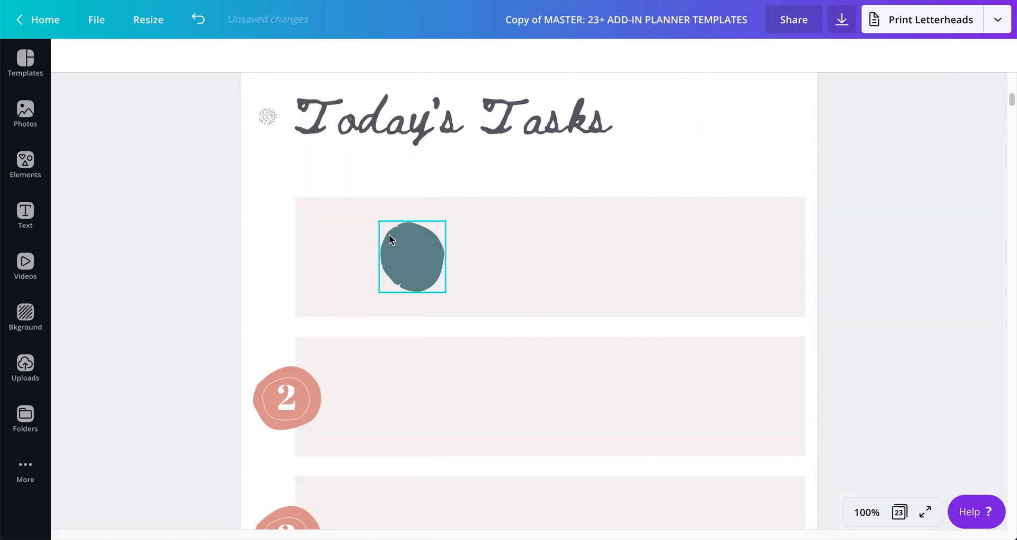
left_click(404, 255)
left_click_drag(322, 255, 280, 252)
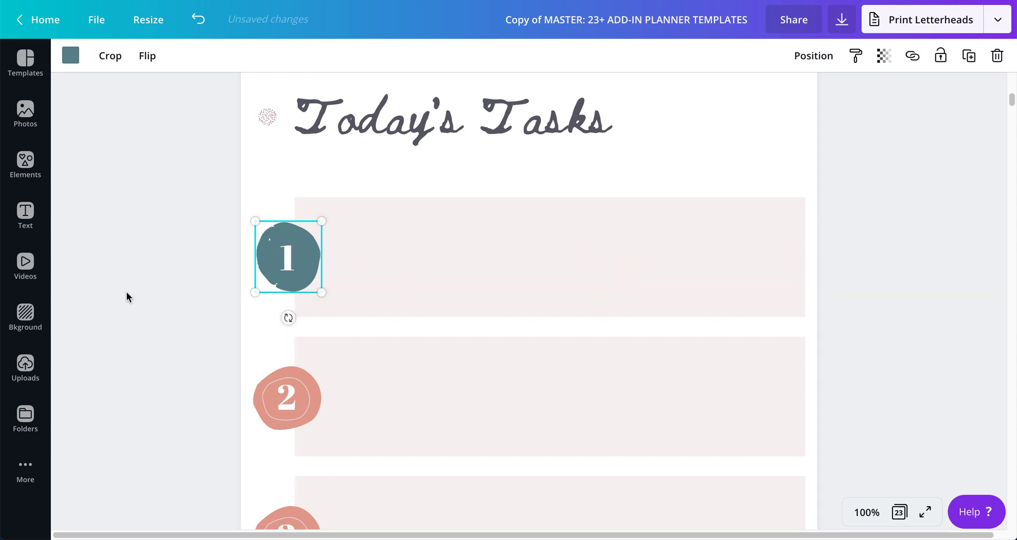
- Delete the pink blobs behind numbers 2, 3 and 4
scroll(127, 295, "down", 1)
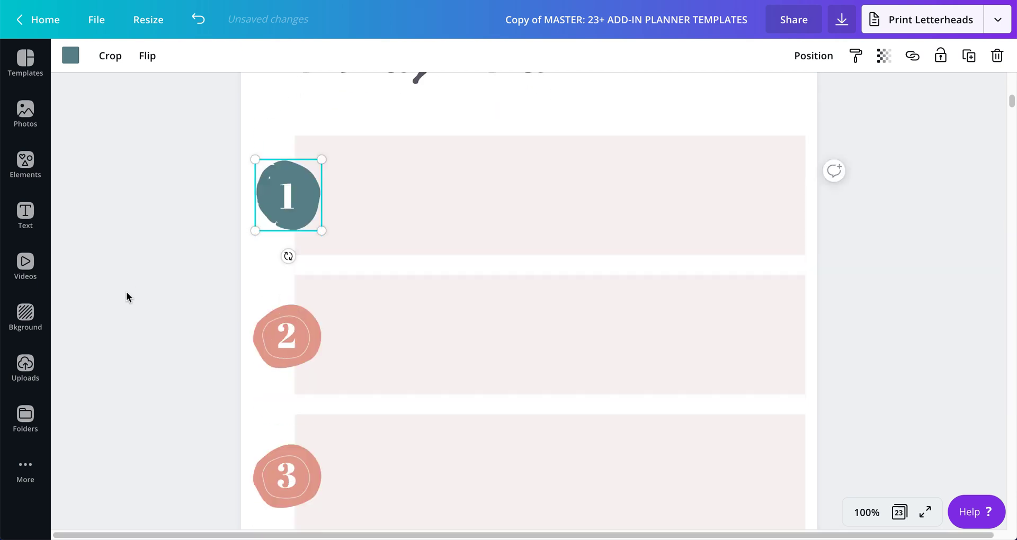
left_click(271, 311)
key("Delete")
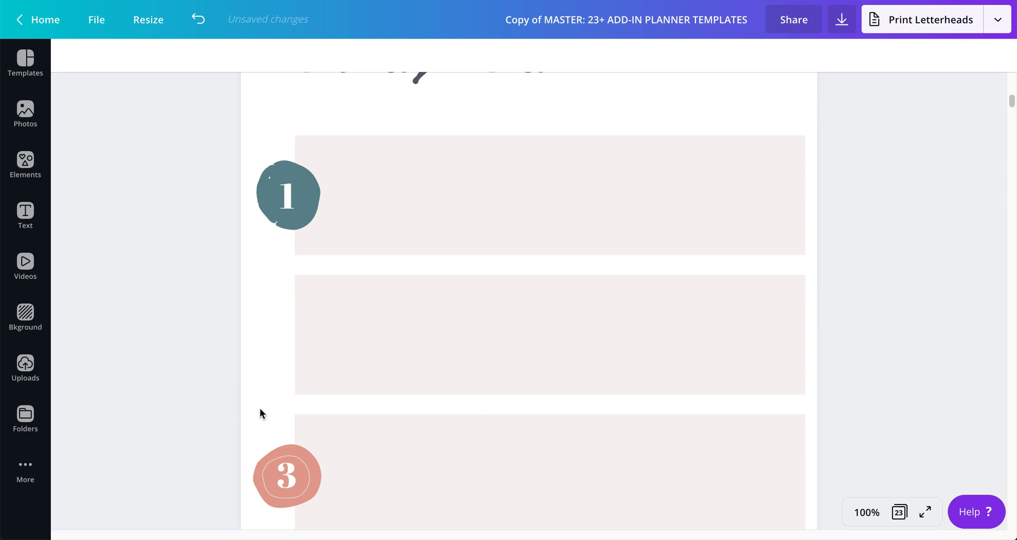
left_click(265, 459)
key("Delete")
scroll(161, 418, "down", 5)
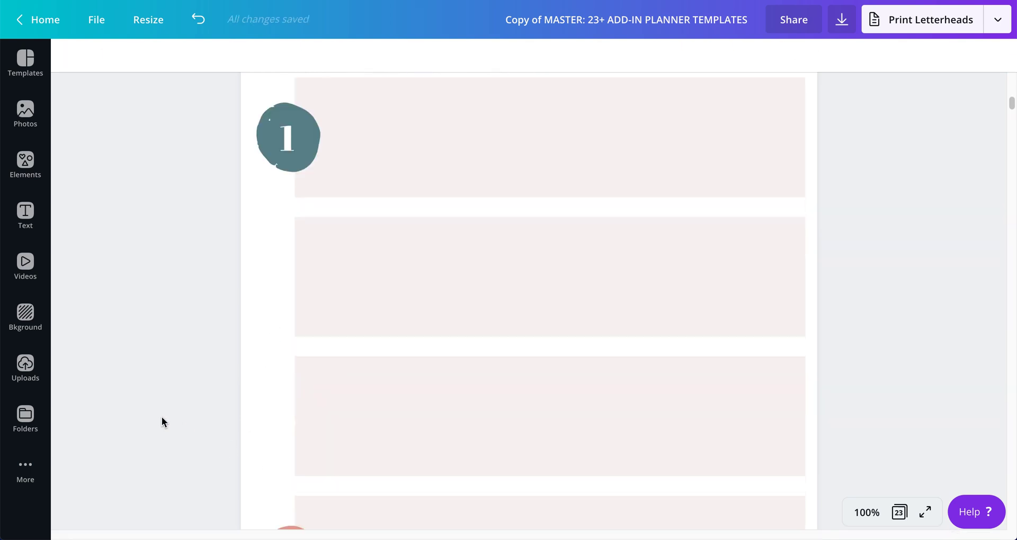
left_click(264, 295)
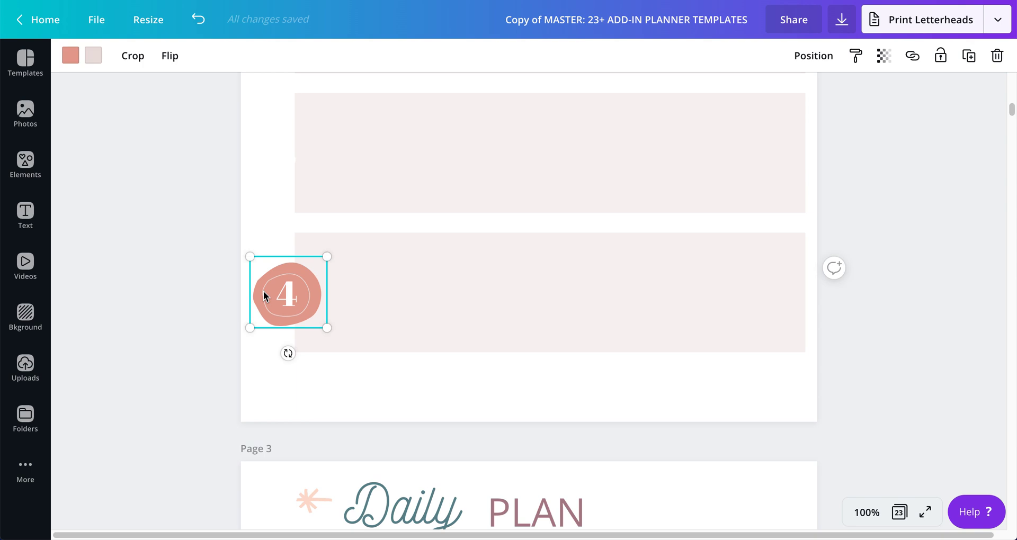
key("Delete")
scroll(171, 291, "down", 2)
scroll(171, 295, "up", 8)
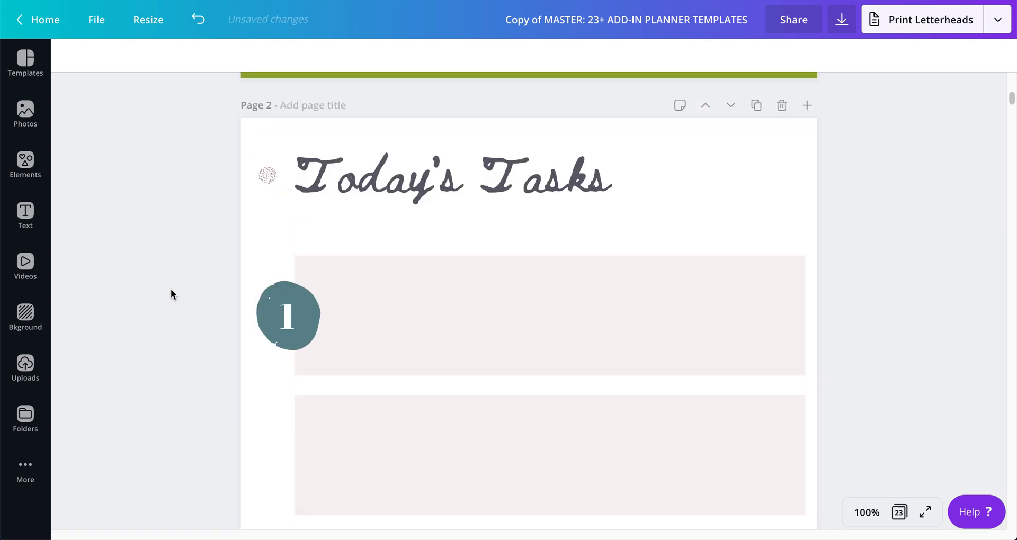
- Duplicate the teal 1 blob and move the copy down to the second row
left_click(283, 289)
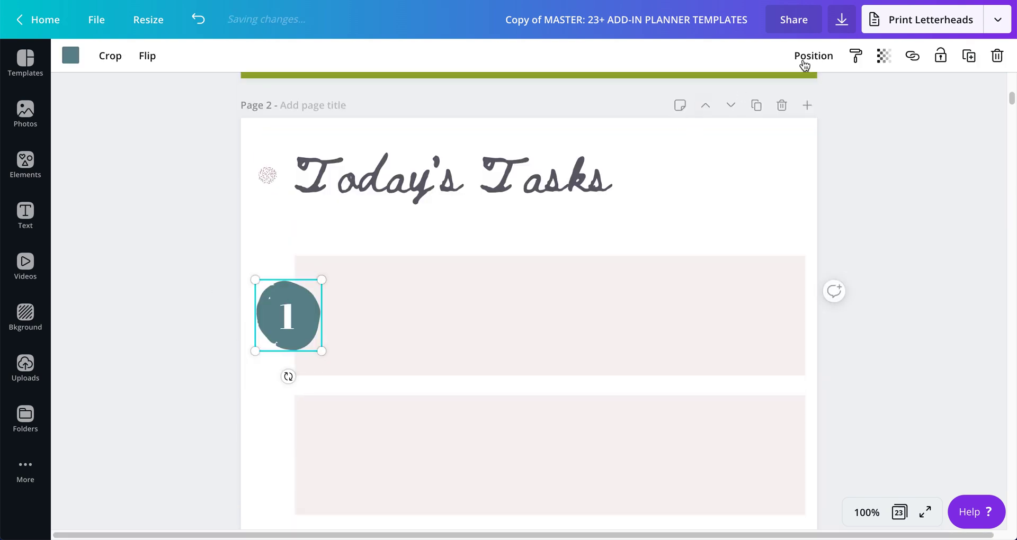
left_click(969, 56)
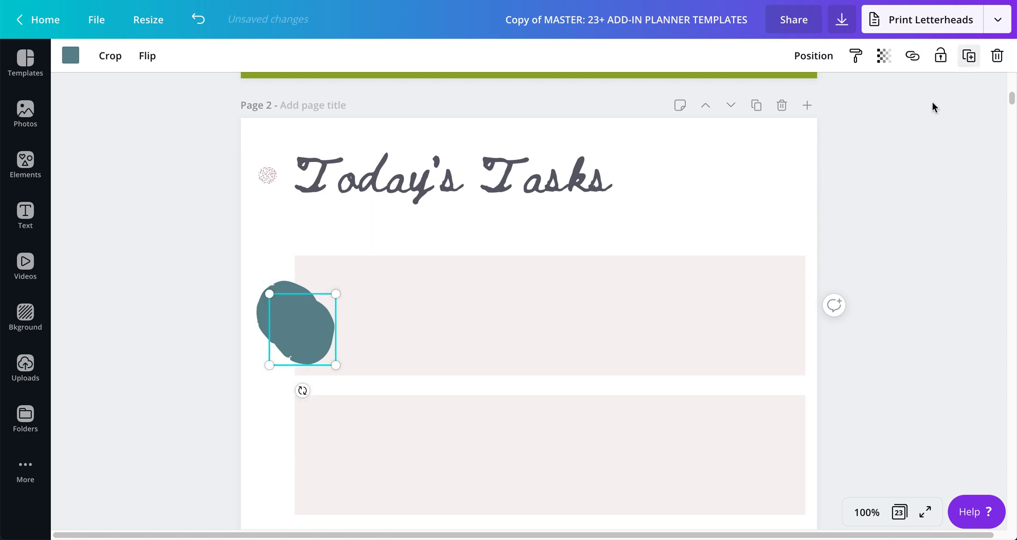
left_click_drag(295, 332, 282, 459)
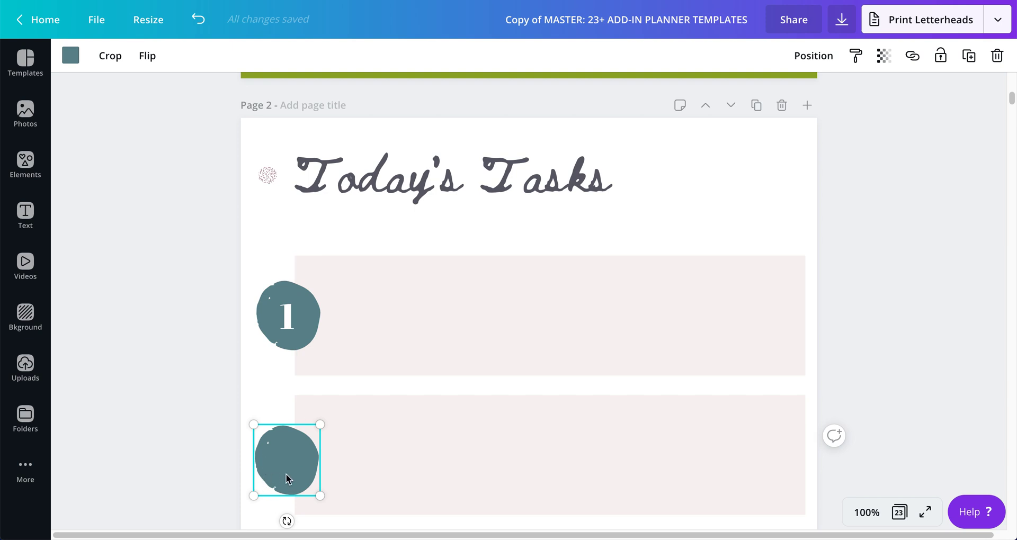
- Send the second-row teal blob backward so the number 2 shows on top
left_click(818, 61)
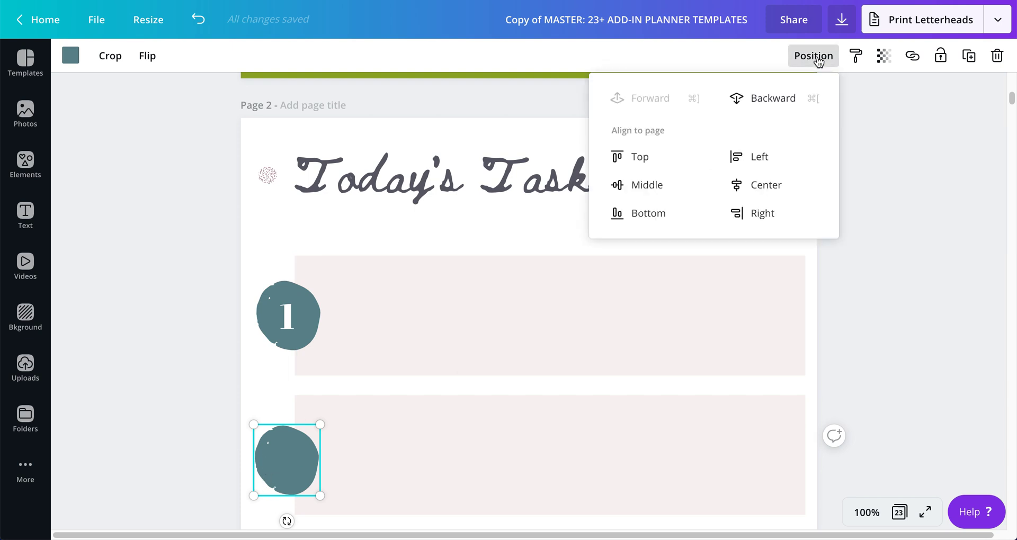
left_click(773, 100)
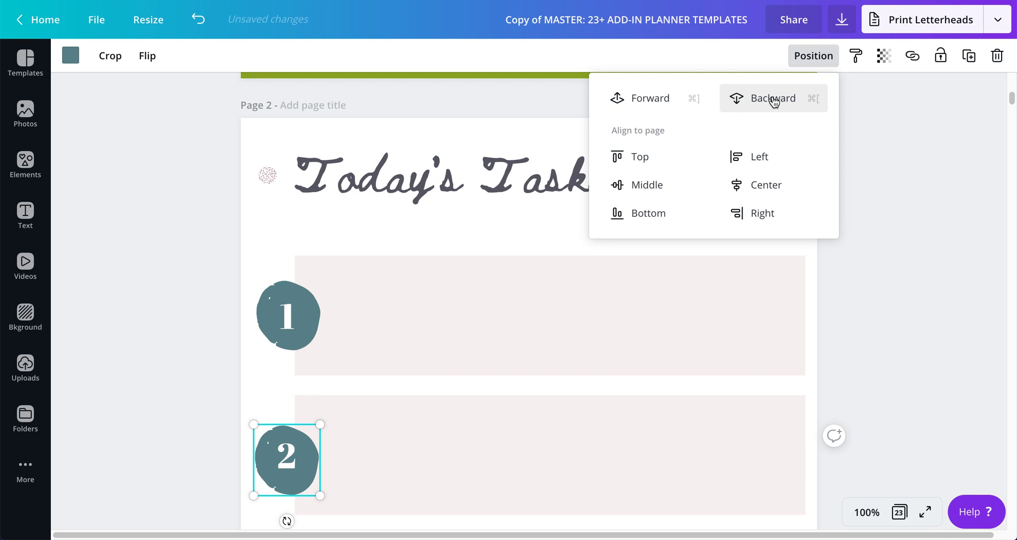
left_click(884, 335)
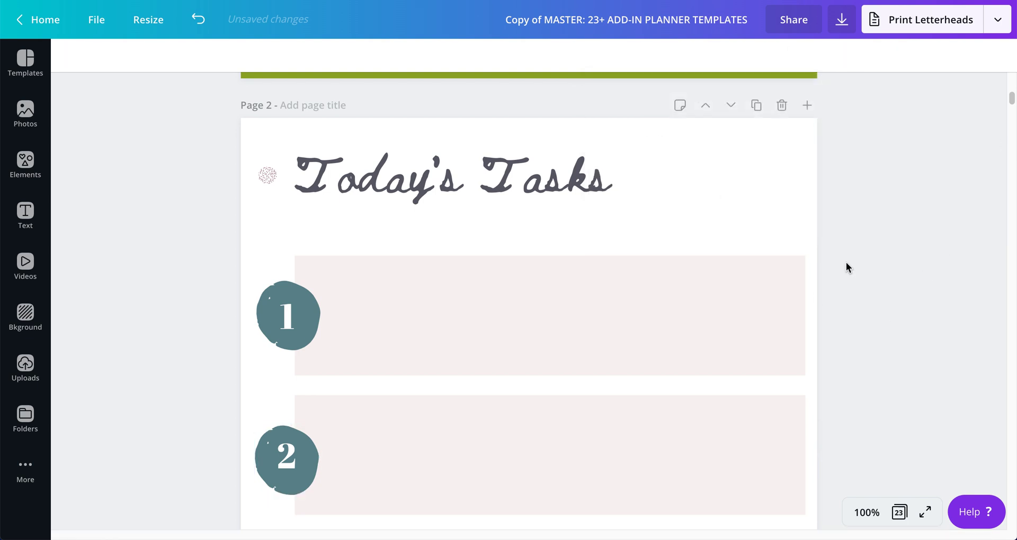
- Duplicate the blob into the third row and send it behind the number 3
scroll(635, 265, "down", 5)
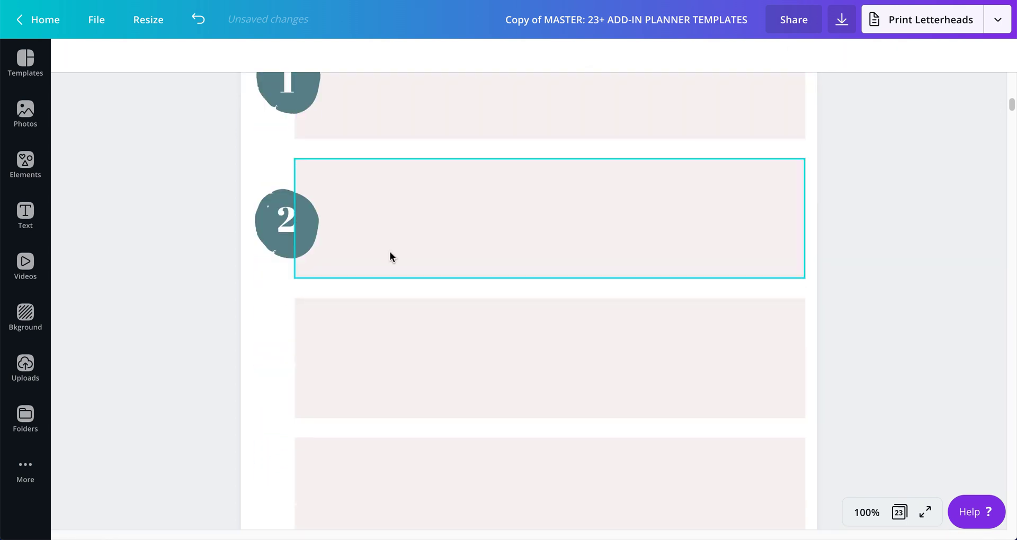
left_click(276, 254)
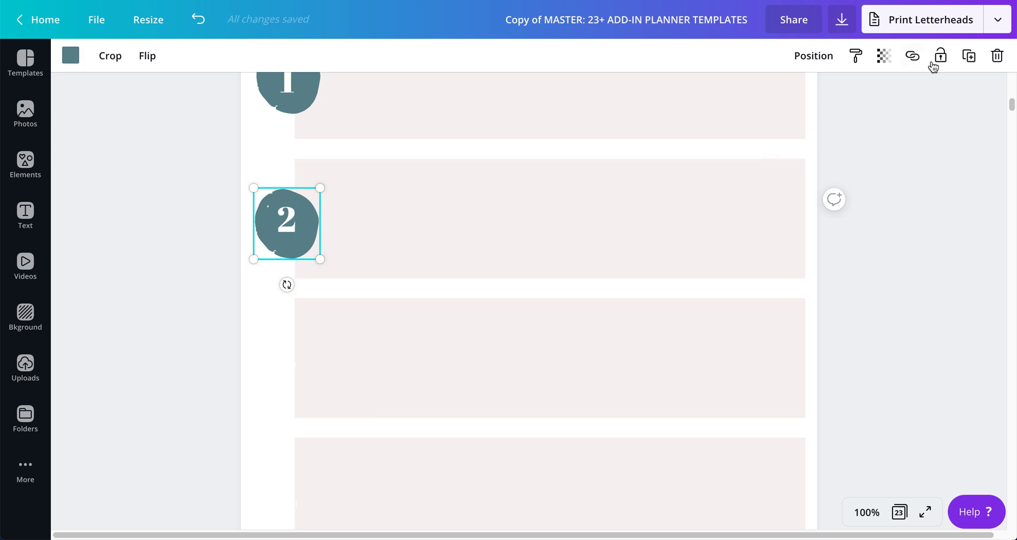
left_click(968, 56)
left_click_drag(295, 243, 287, 370)
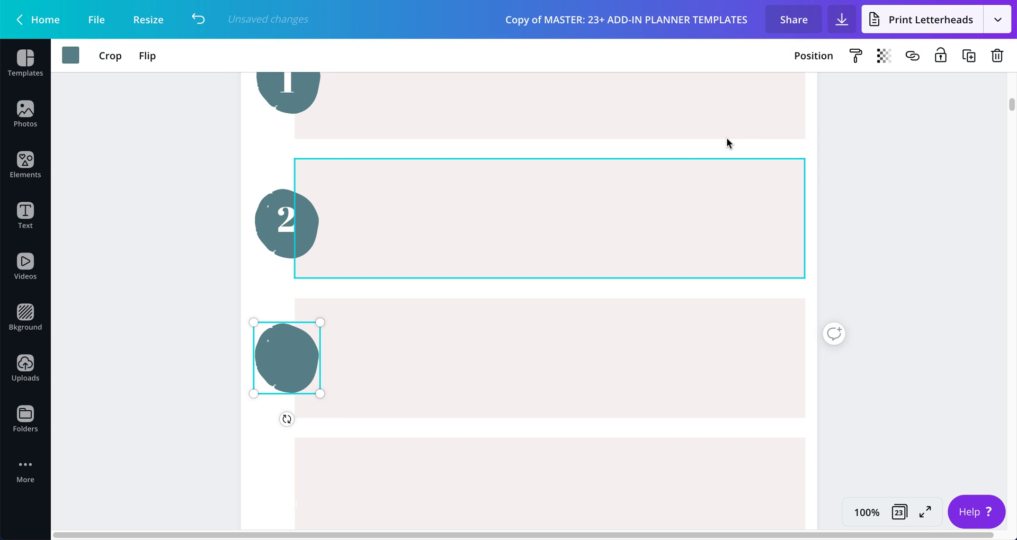
left_click(810, 55)
left_click(792, 99)
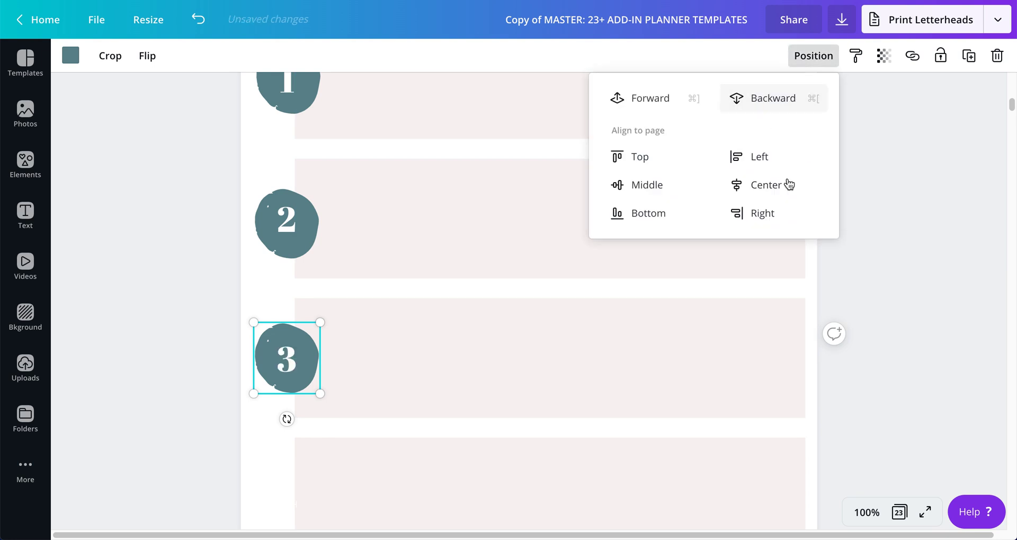
left_click(907, 264)
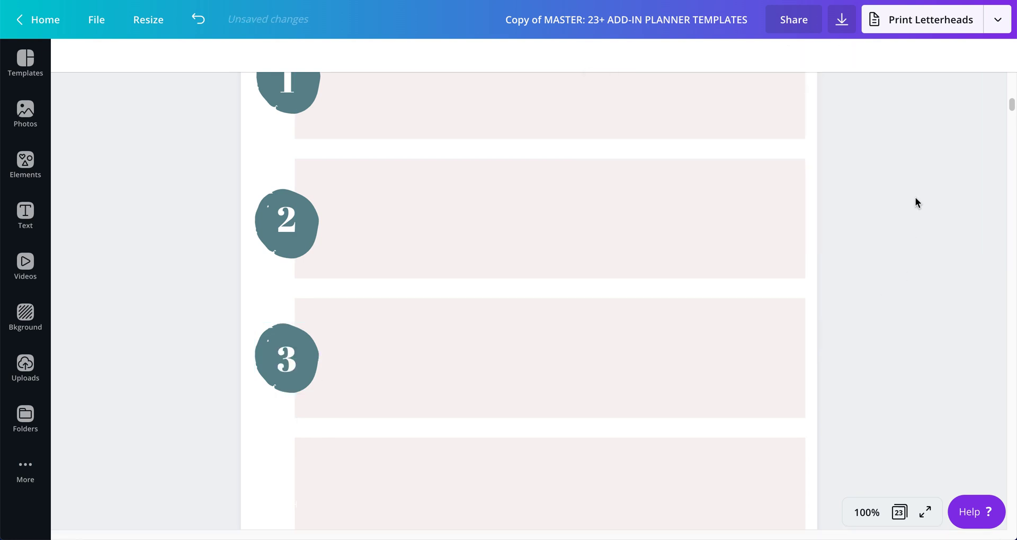
- Duplicate the blob into the fourth row and send it behind the number 4
left_click(279, 334)
left_click(968, 56)
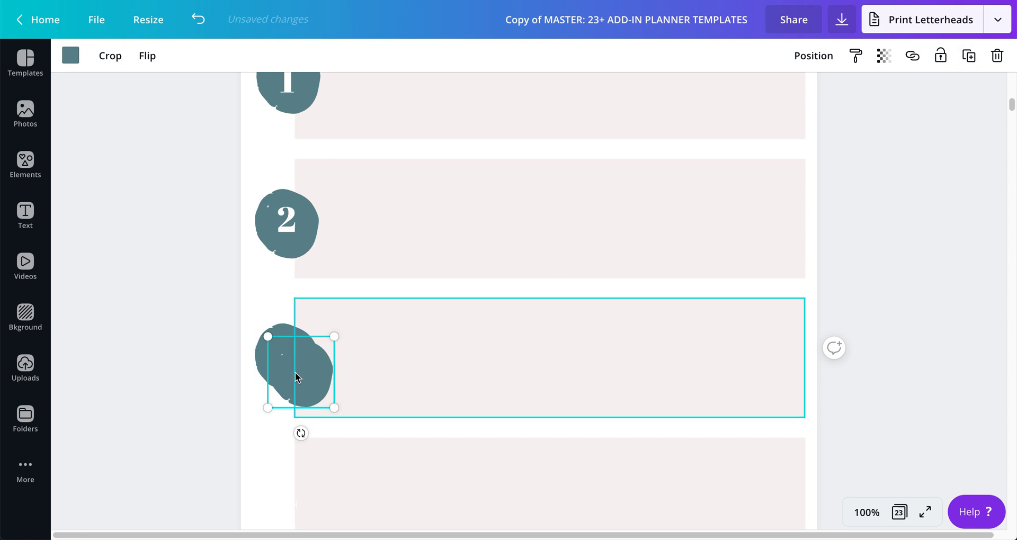
left_click_drag(295, 377, 283, 463)
scroll(282, 464, "down", 2)
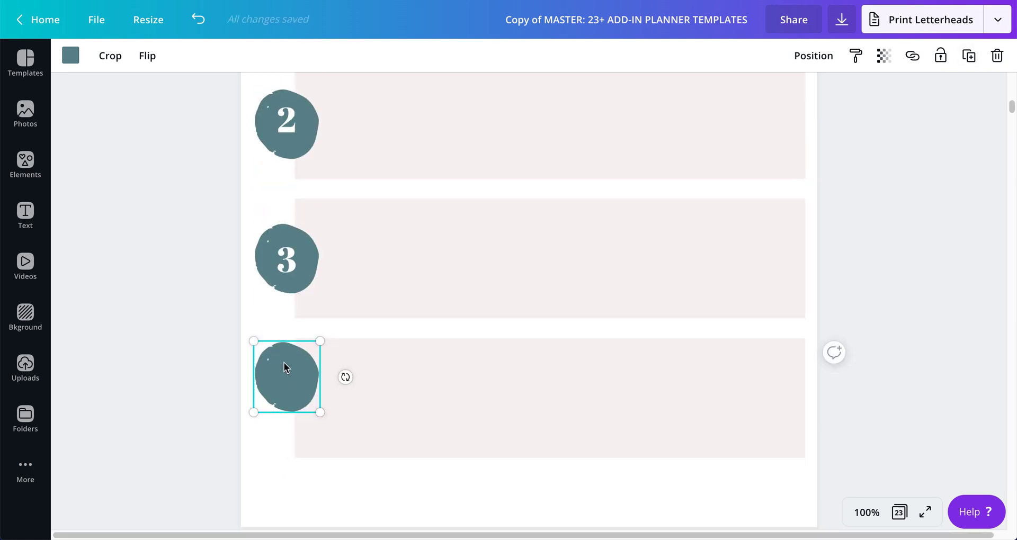
left_click_drag(286, 367, 287, 383)
left_click(802, 59)
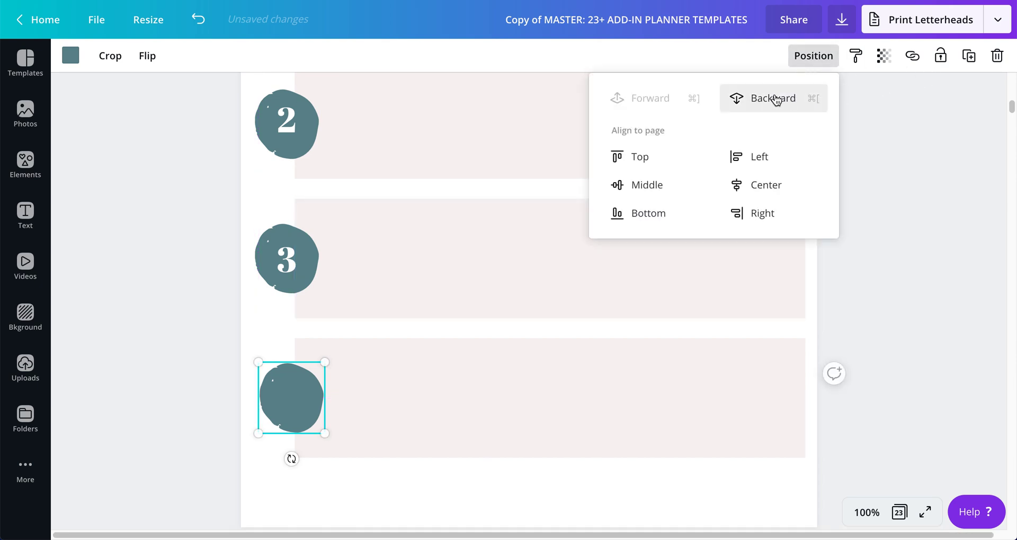
left_click(776, 99)
left_click(111, 327)
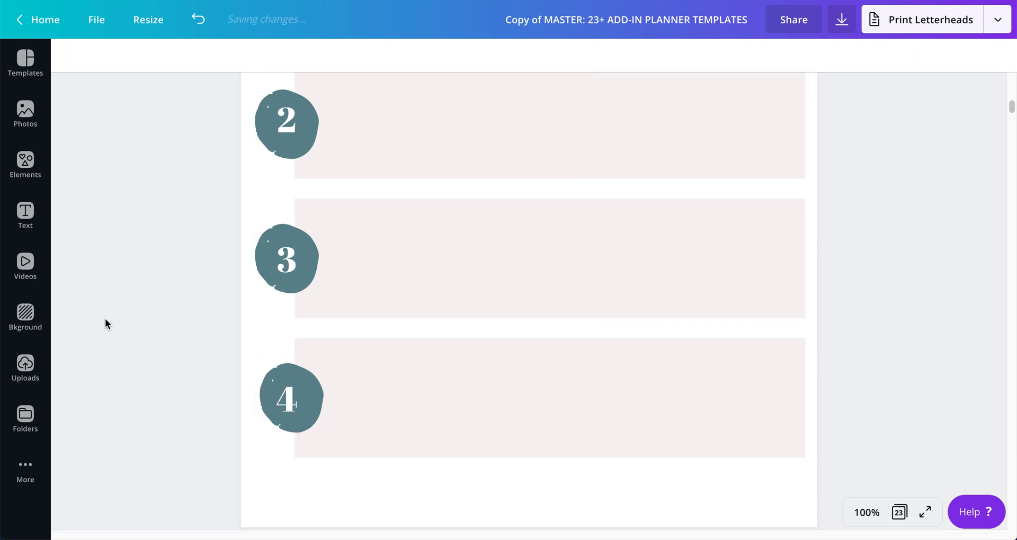
left_click(316, 380)
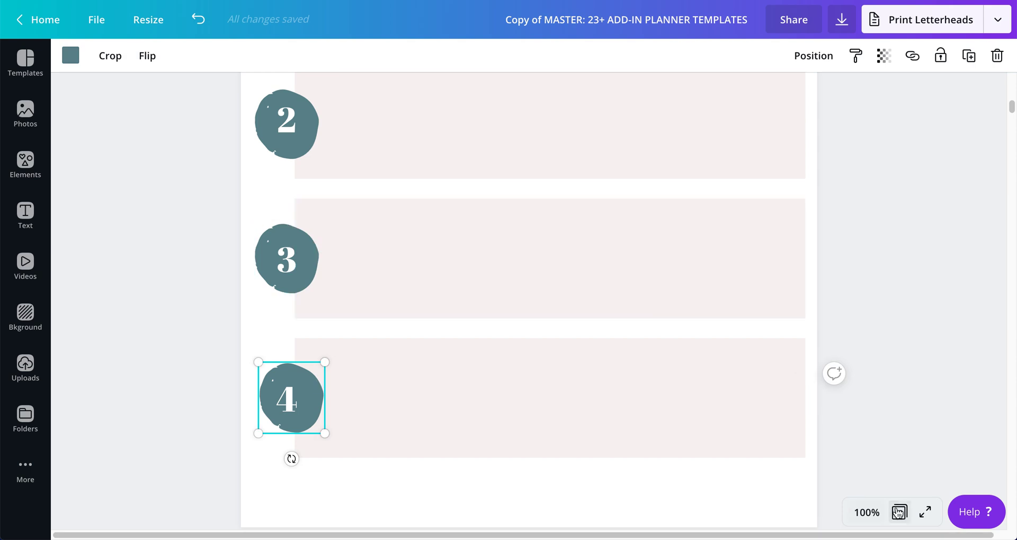
key("ctrl+alt+g")
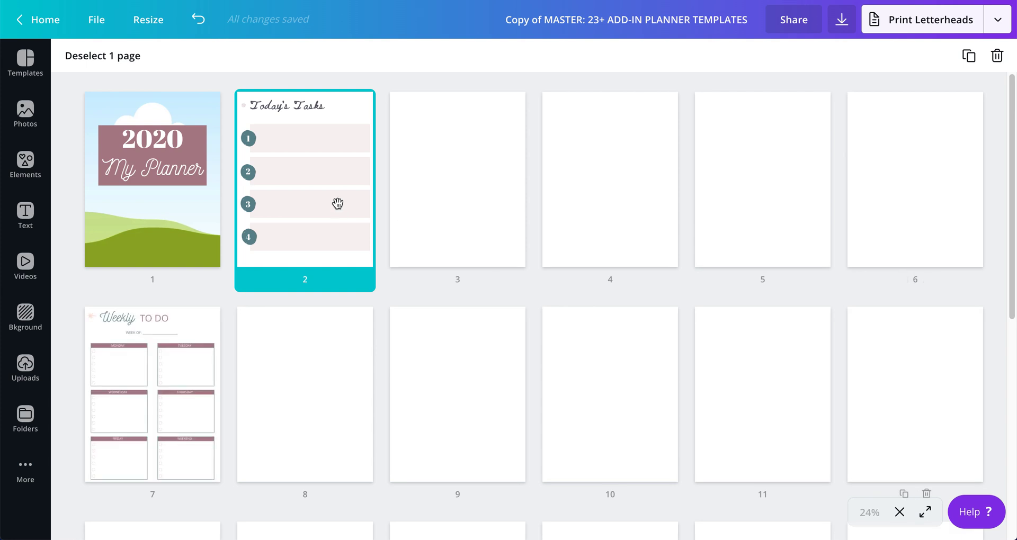
key("ctrl+alt+g")
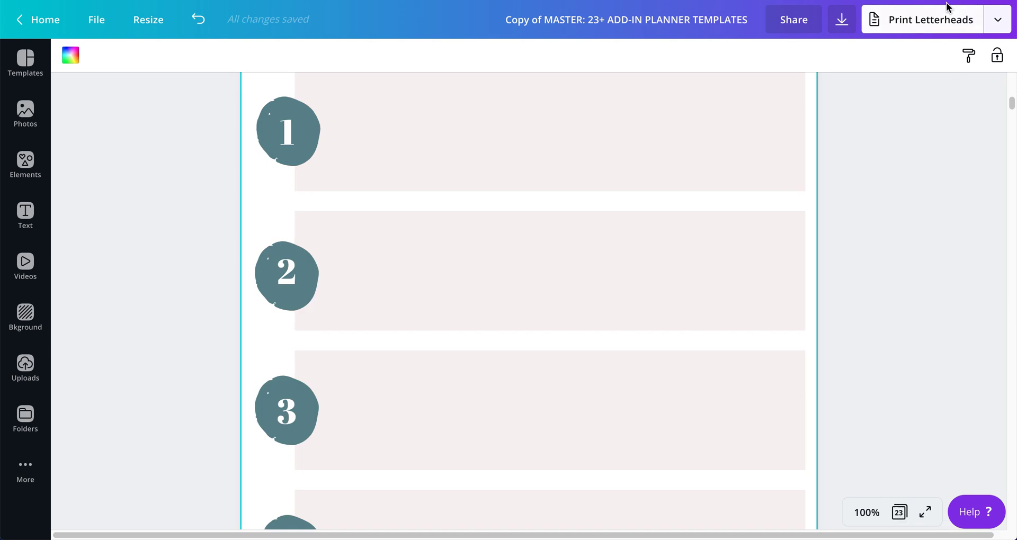
- Deselect everything and zoom the canvas out from 100% to 75%
key("Escape")
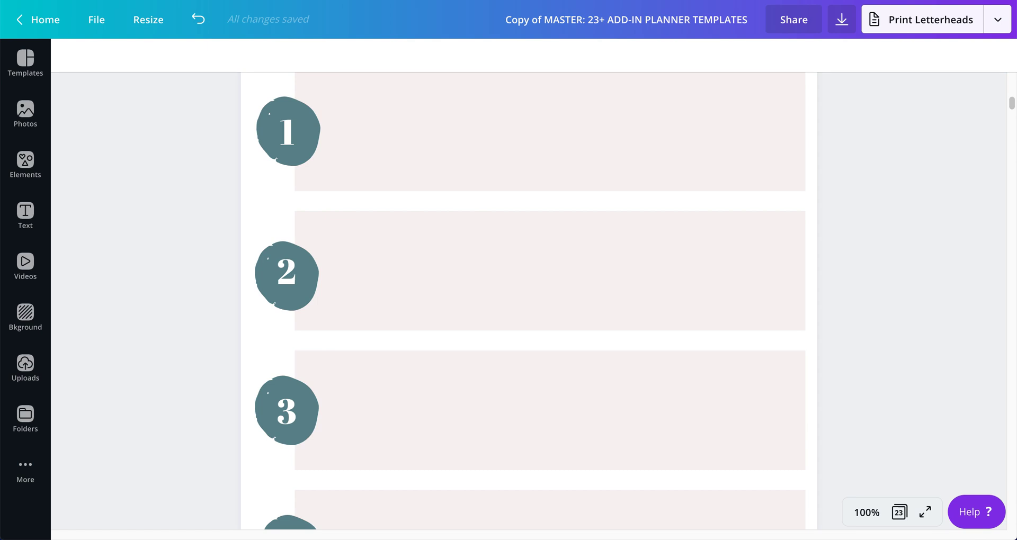
left_click(865, 513)
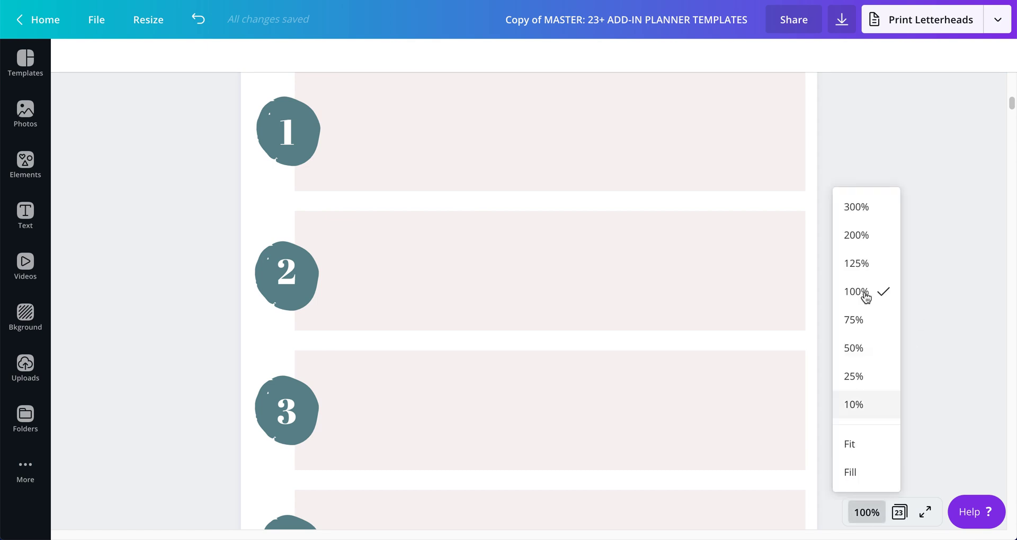
left_click(860, 320)
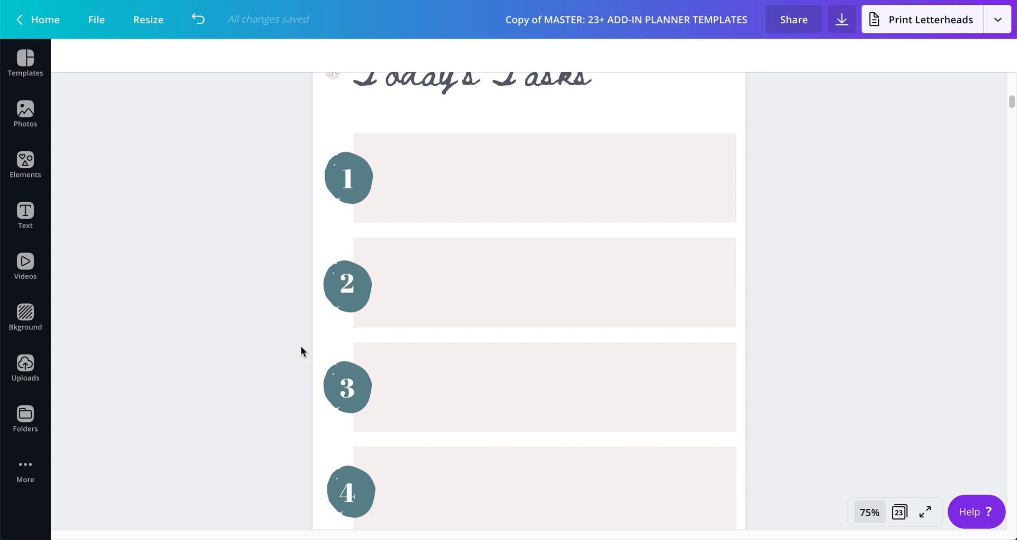
left_click(370, 484)
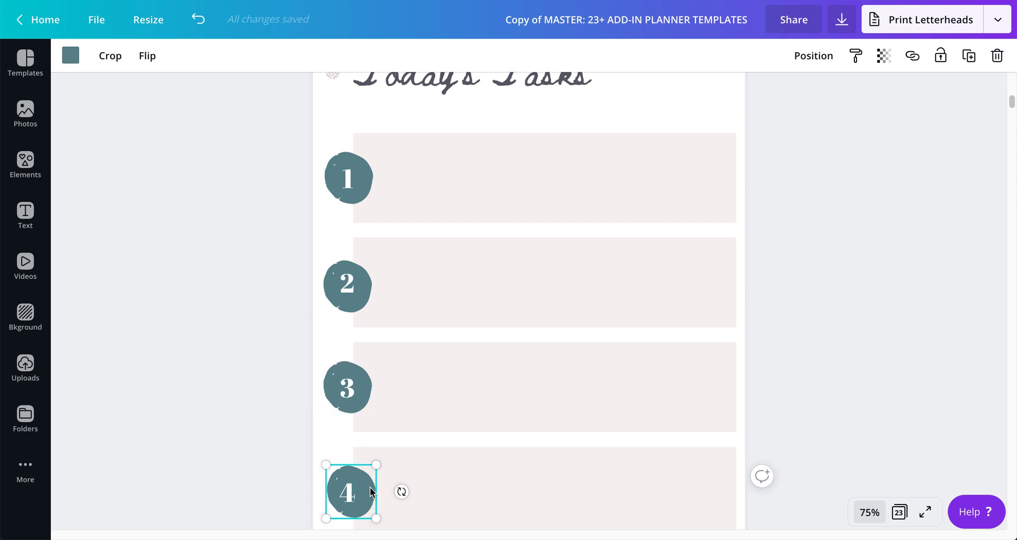
- Select all four teal blobs, align them left and space them evenly vertically
left_click(367, 378, "shift")
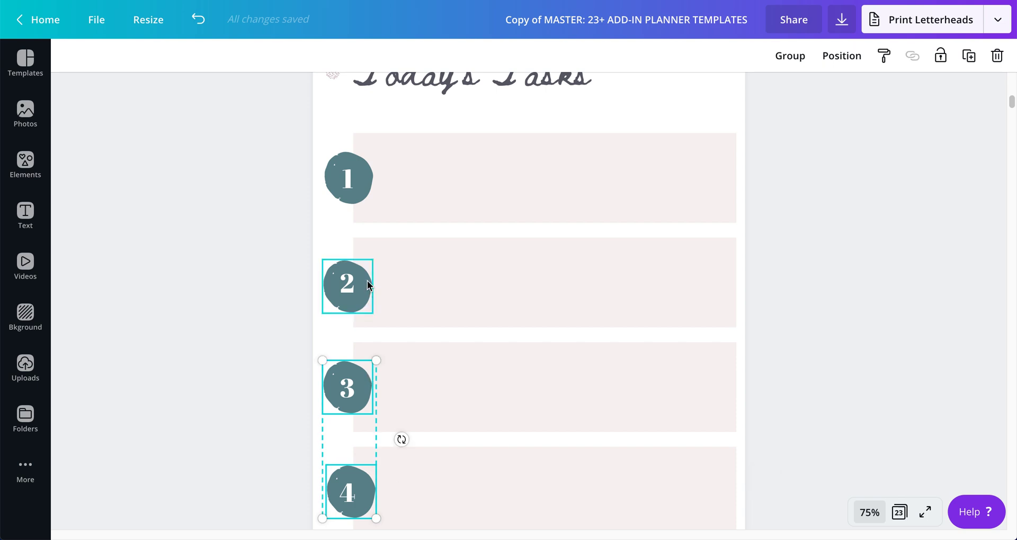
left_click(367, 281, "shift")
left_click(368, 168, "shift")
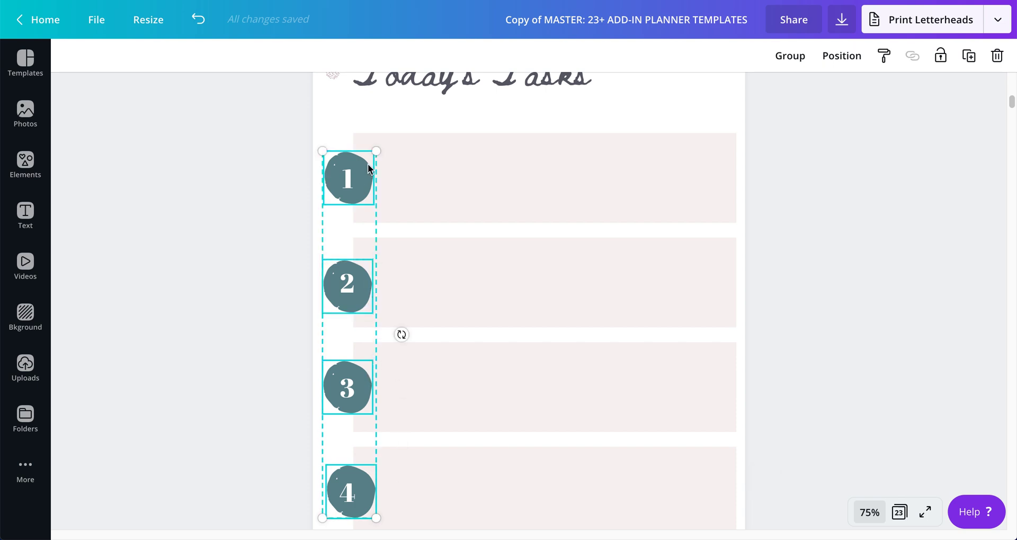
left_click(829, 60)
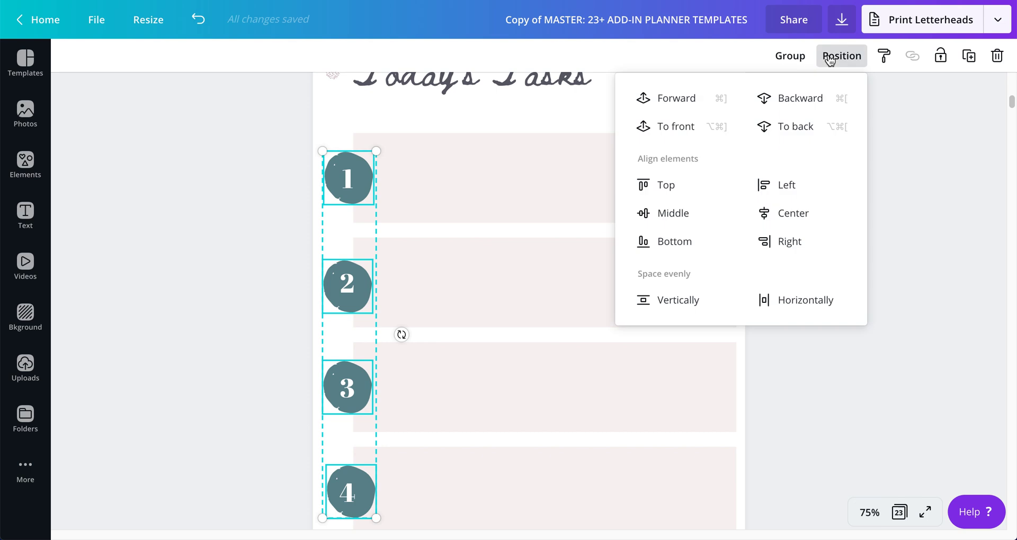
left_click(784, 185)
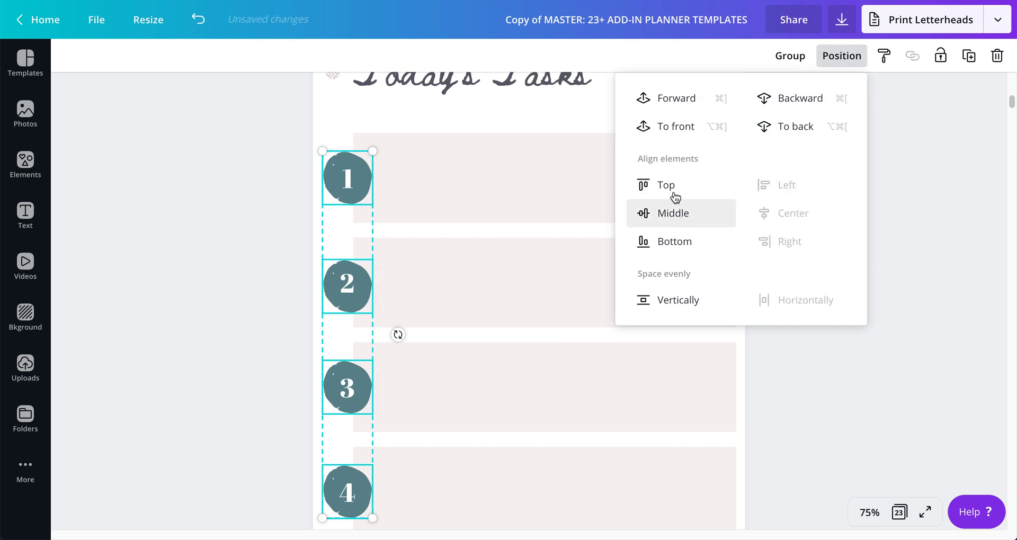
left_click(662, 294)
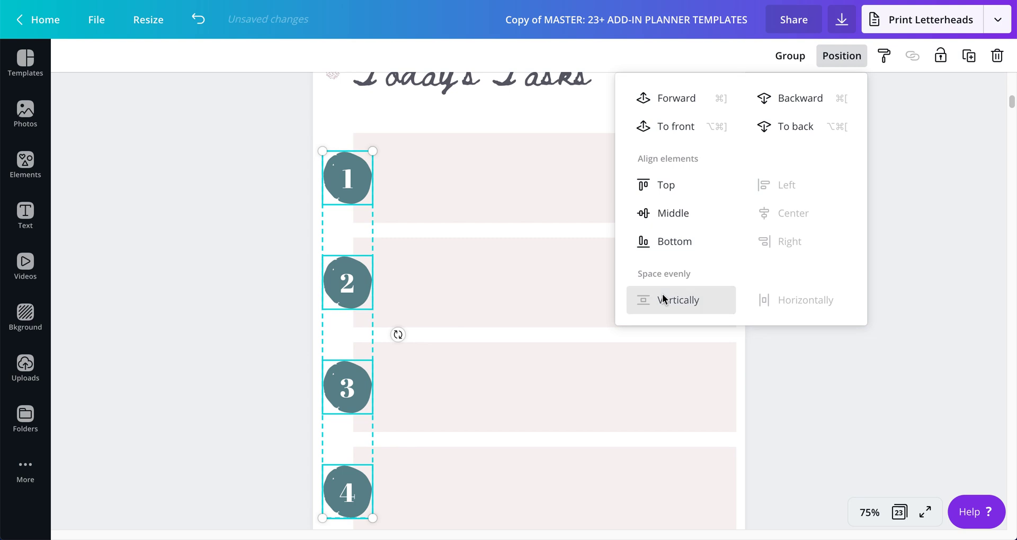
left_click(186, 239)
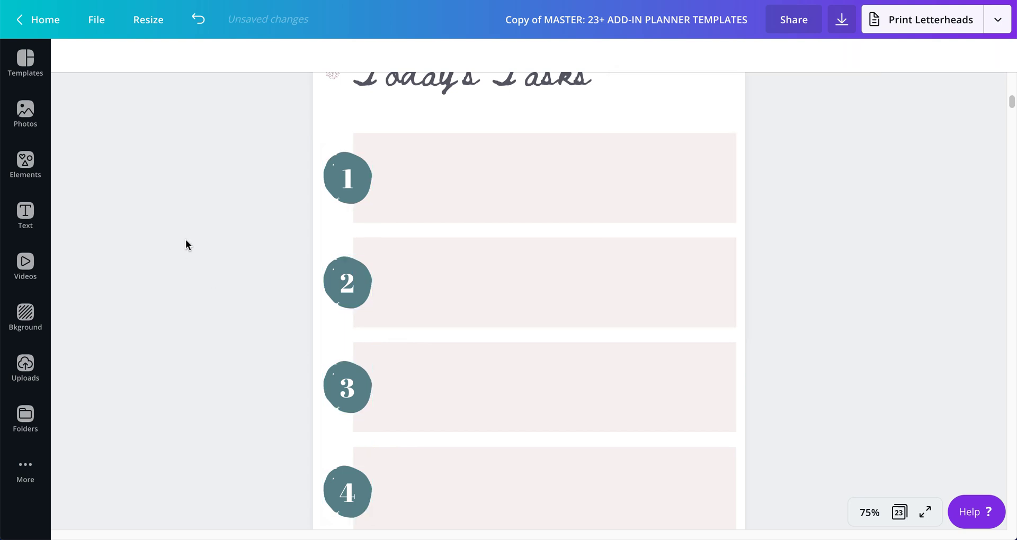
- Set the transparency of the first and second pink task boxes to 26
left_click(690, 178)
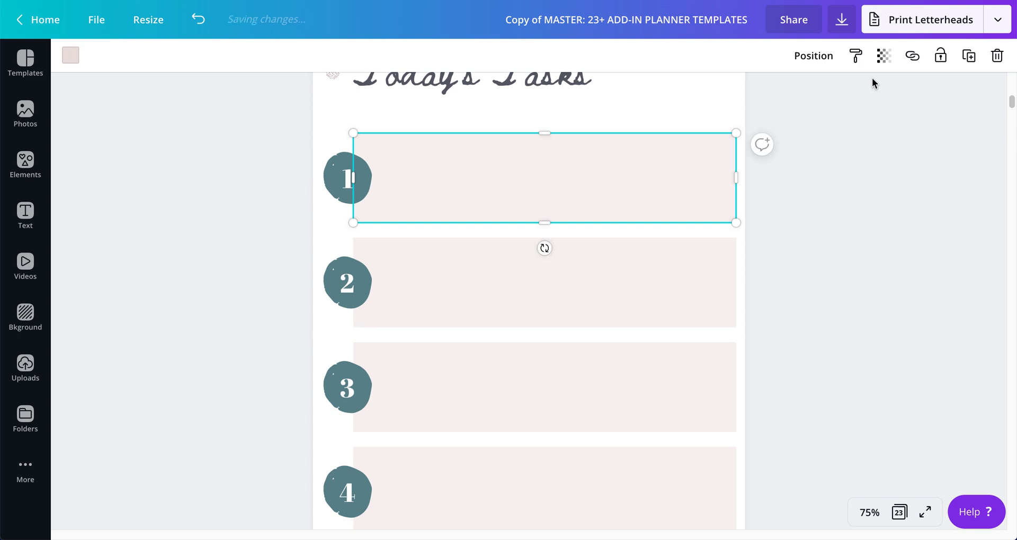
left_click(885, 60)
left_click_drag(842, 93, 788, 98)
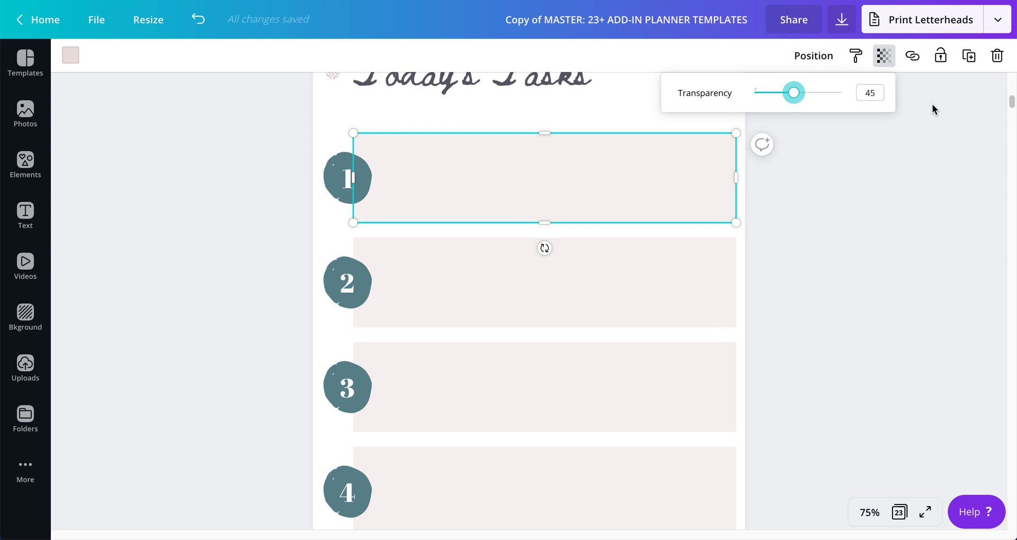
mouse_move(794, 99)
left_mouse_down()
mouse_move(847, 101)
mouse_move(780, 102)
left_mouse_up()
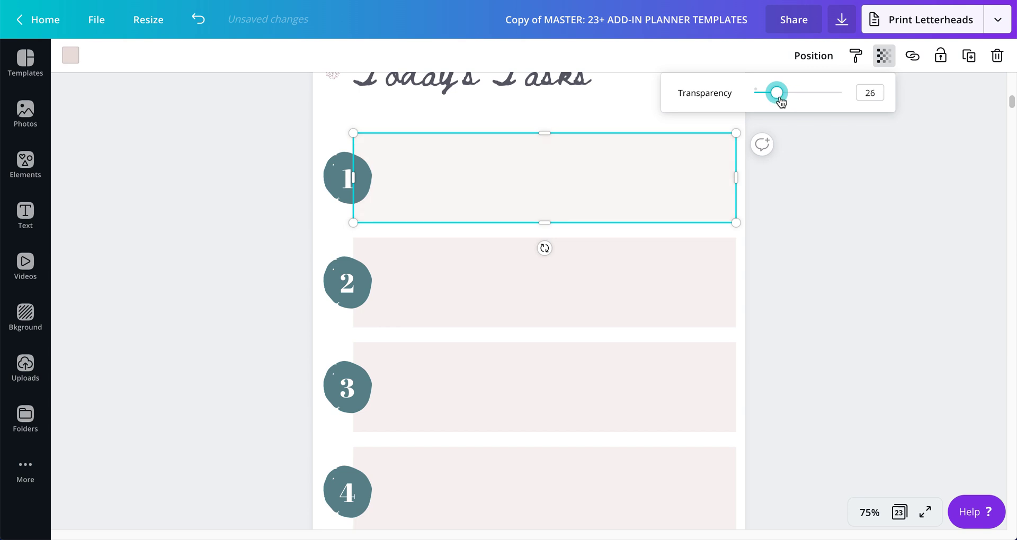
left_click(700, 311)
left_click(883, 57)
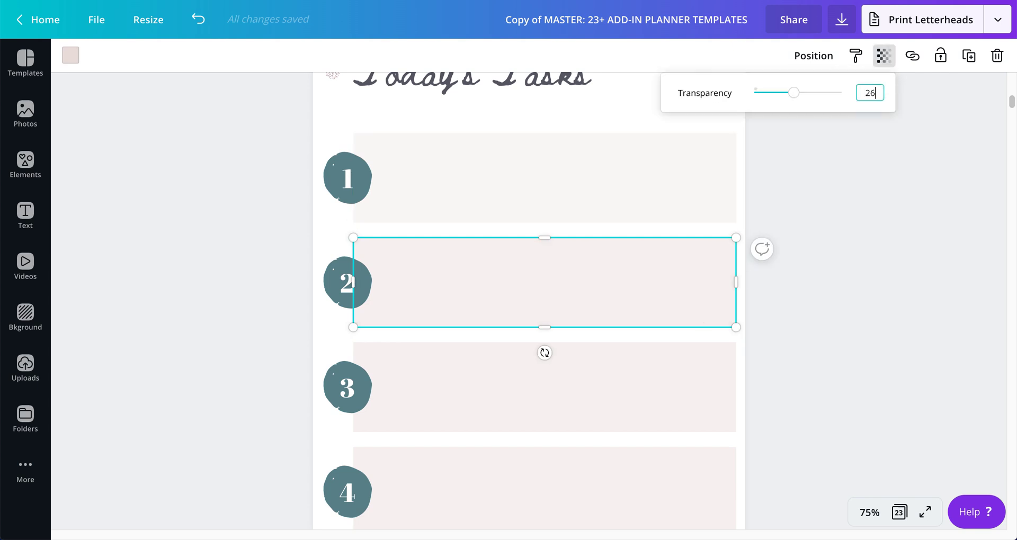
type("26")
key("Return")
- Give the remaining task boxes, ending with box 4, a transparency of 26
left_click(697, 388)
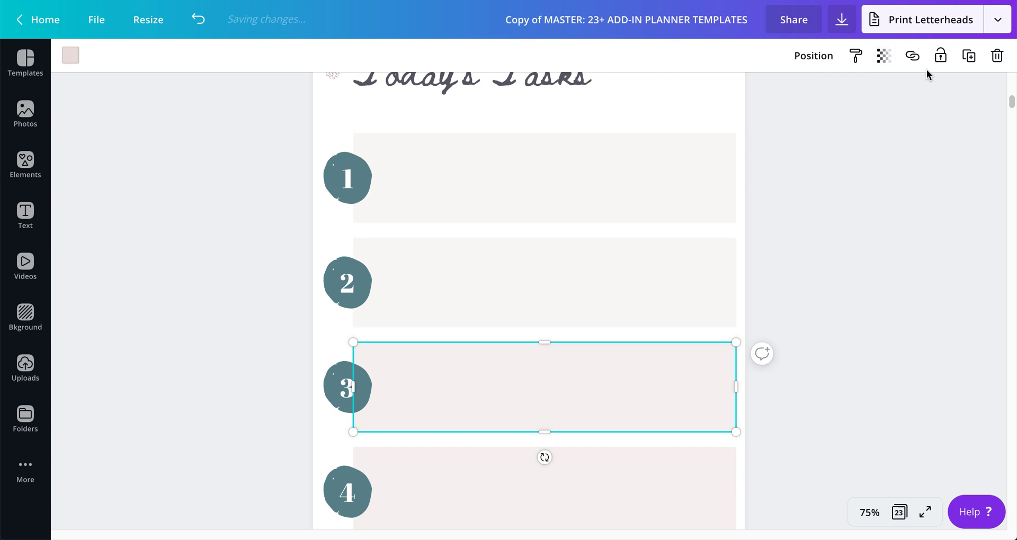
left_click(883, 58)
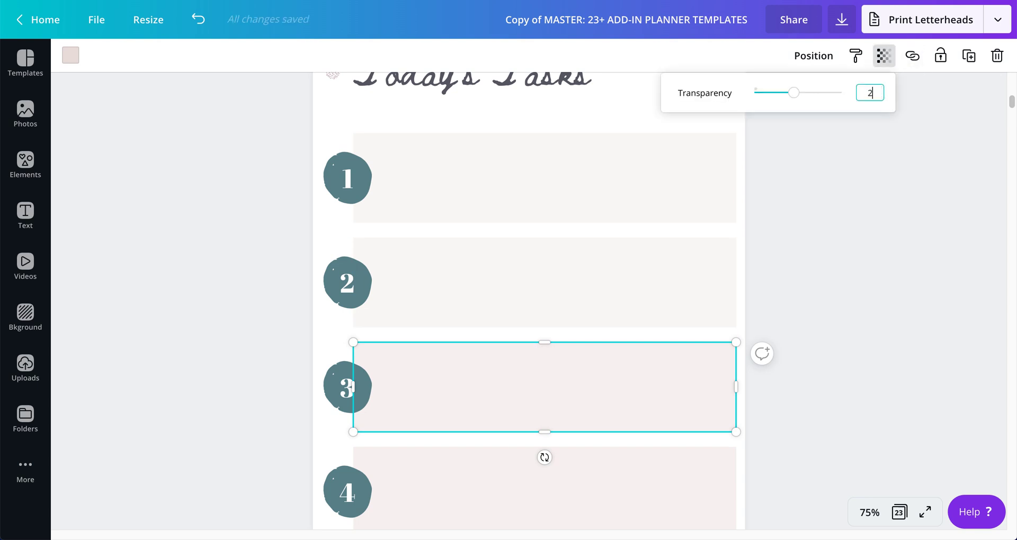
left_click(735, 455)
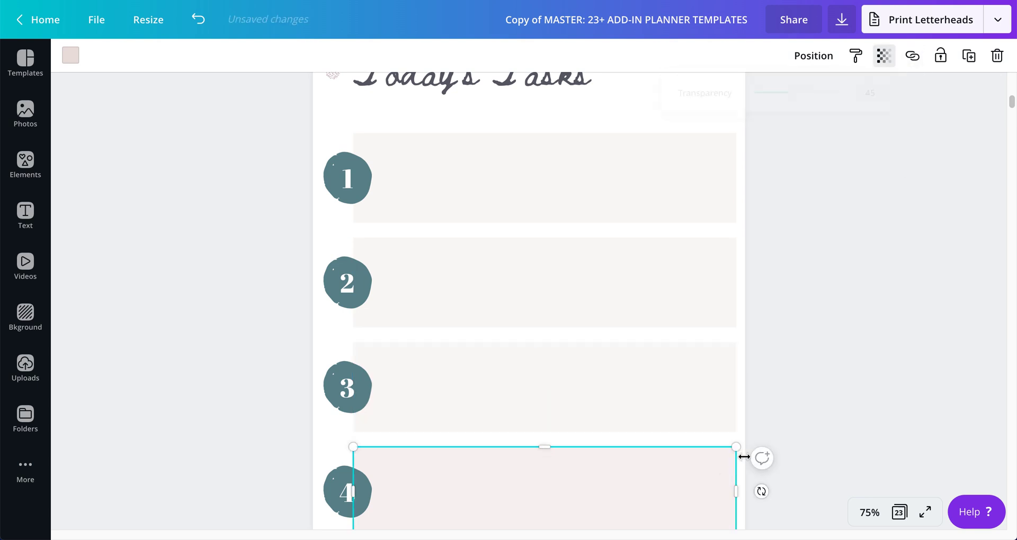
left_click(885, 56)
left_click(869, 93)
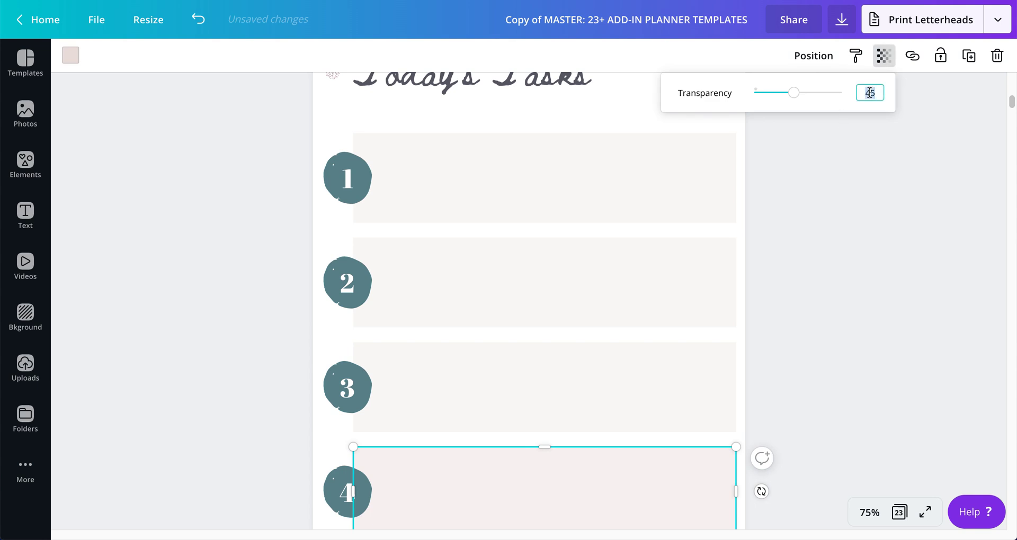
type("26")
key("Return")
left_click(860, 245)
- Fill task box 1 with the pale pink from the Online Template Shop palette
left_click(654, 185)
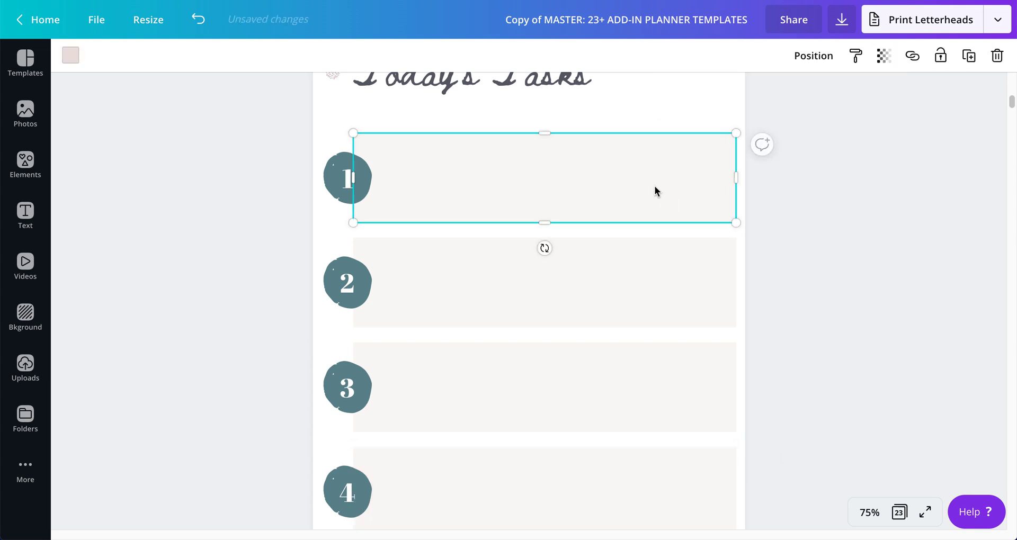
left_click(70, 55)
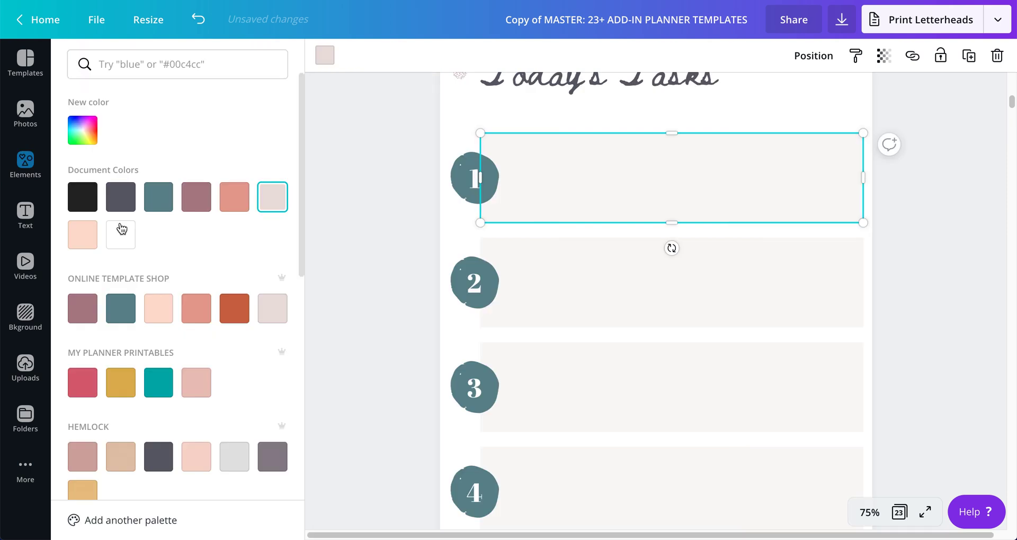
left_click(269, 310)
left_click(617, 321)
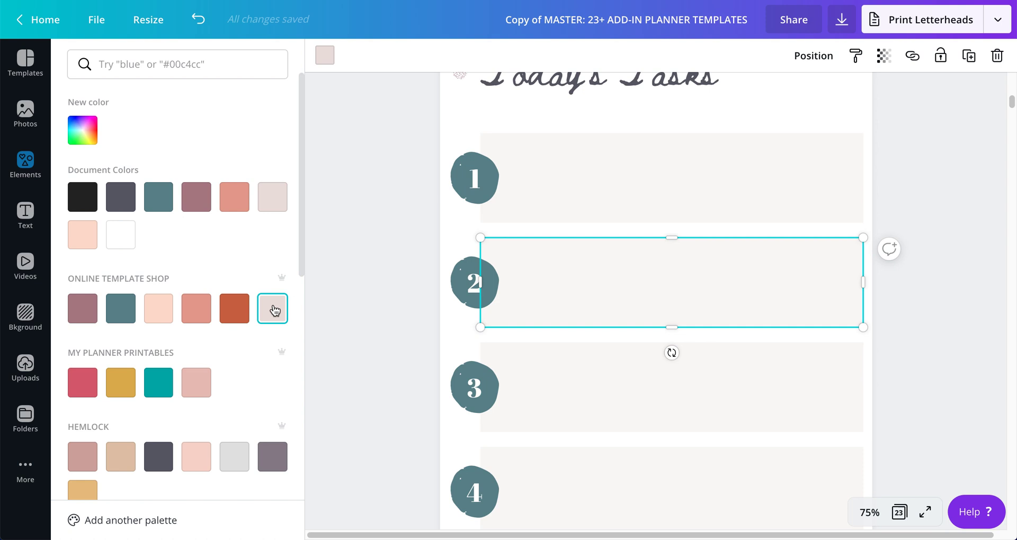
left_click(352, 392)
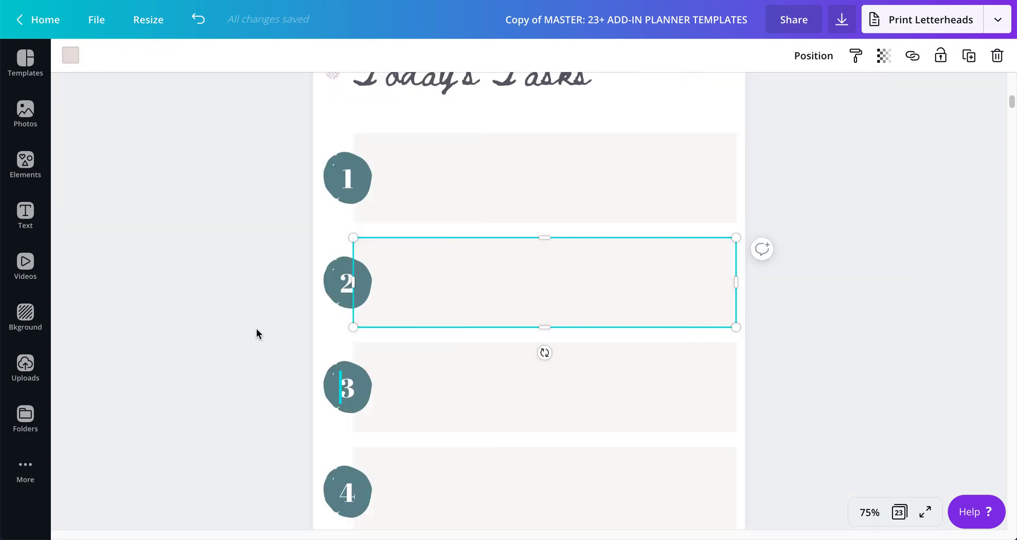
left_click(124, 274)
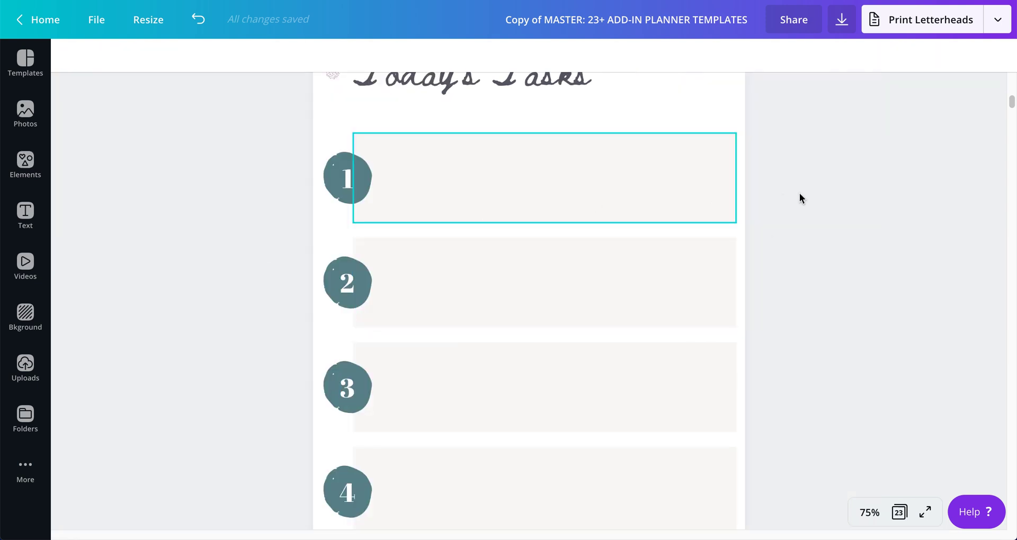
left_click(719, 184)
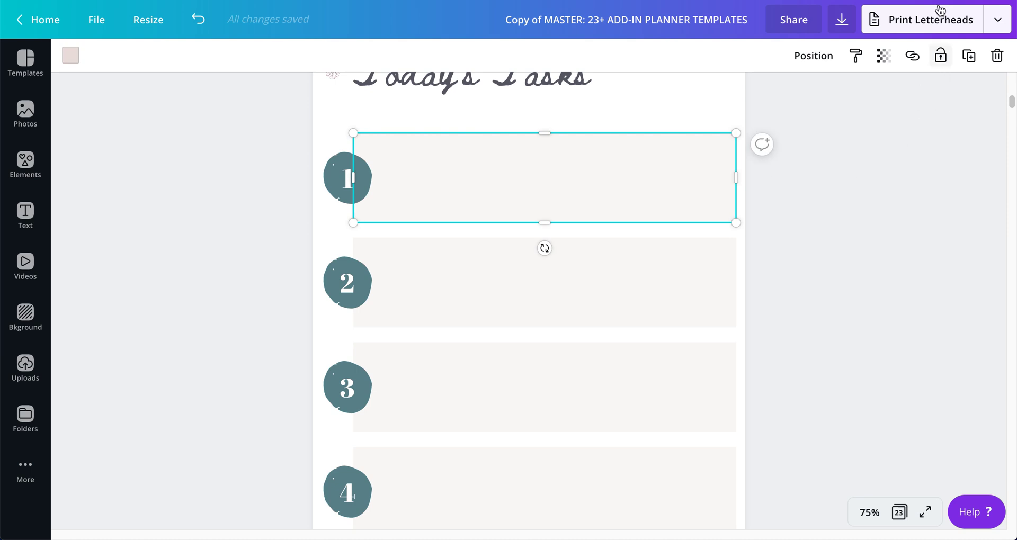
key("Delete")
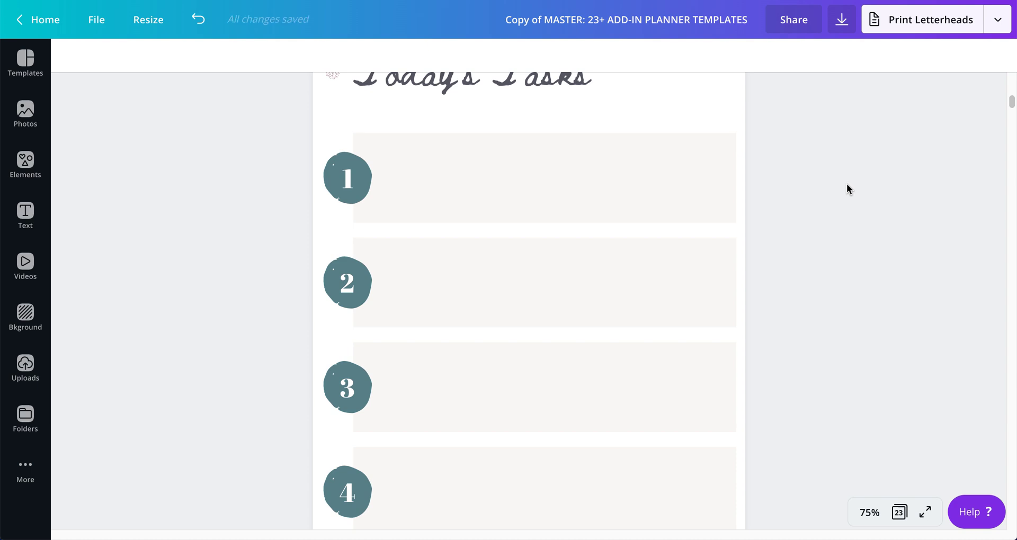
- Paste the pink line into box 1 at 125% zoom, shrinking it to width 6.5 near the top
key("ctrl+v")
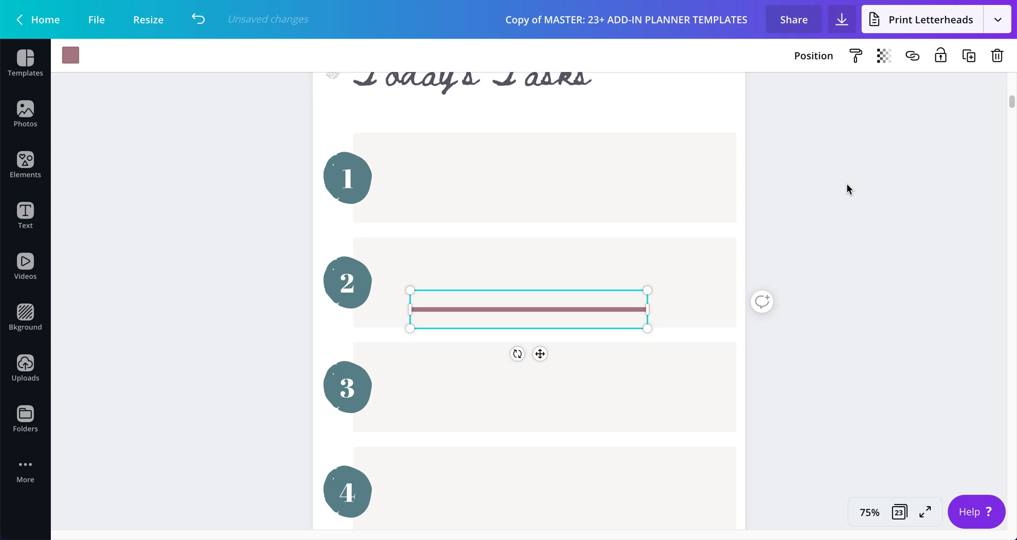
left_click_drag(563, 320, 549, 175)
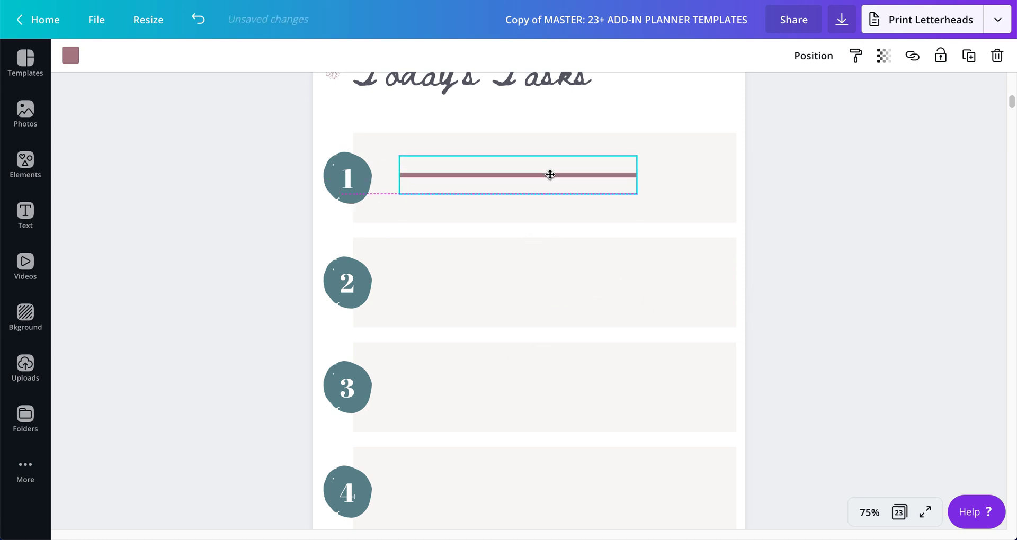
left_click(868, 514)
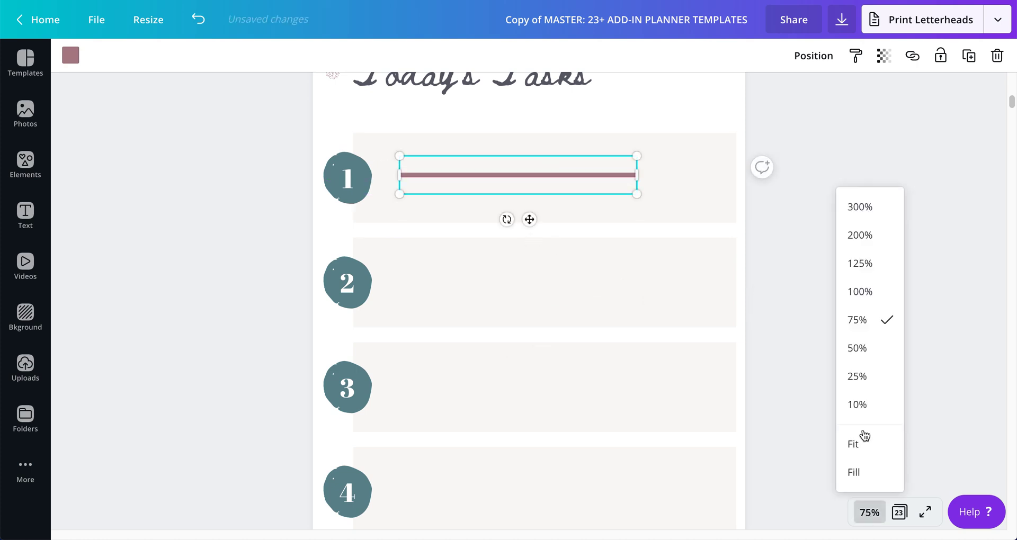
left_click(865, 263)
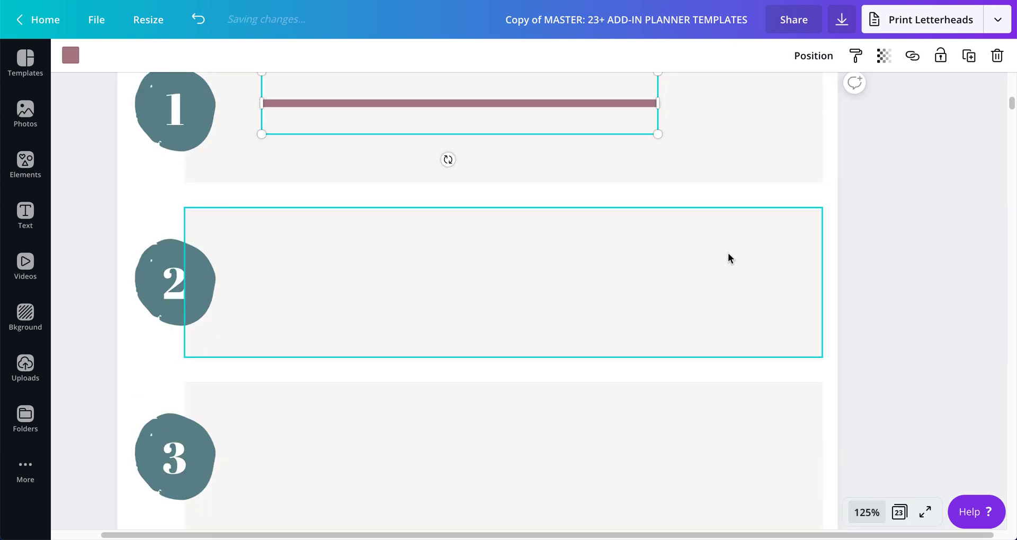
scroll(728, 253, "up", 5)
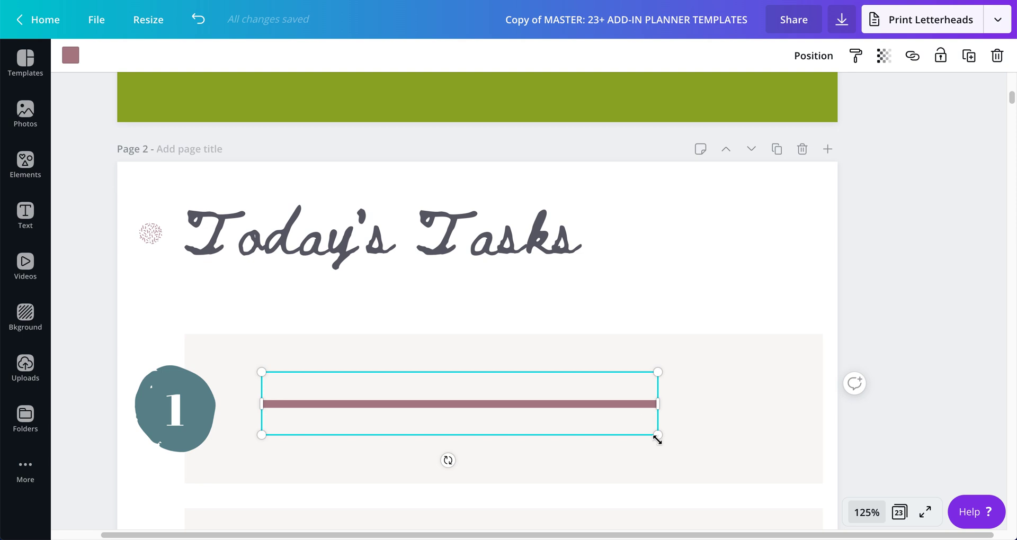
left_click_drag(658, 436, 864, 383)
left_click_drag(706, 382, 700, 369)
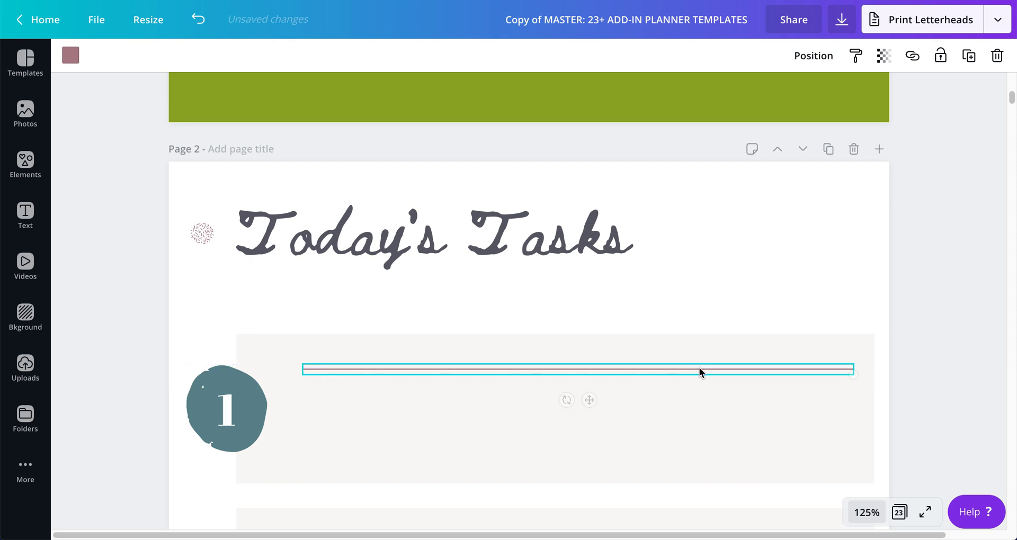
- Duplicate the ruled line three times, snapping each copy below the previous one in box 1
left_click(969, 56)
left_click_drag(640, 390, 636, 398)
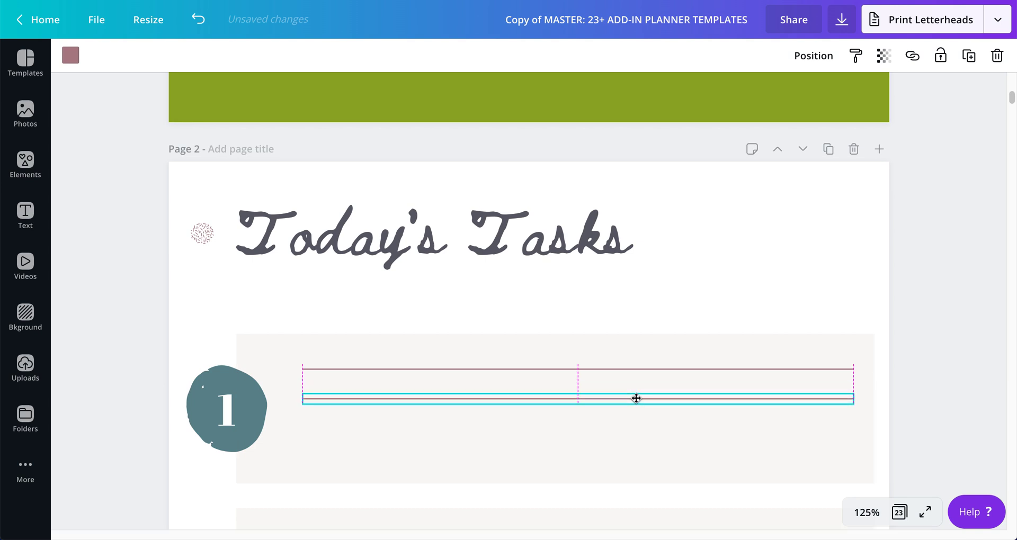
left_click(969, 55)
left_click_drag(503, 423, 494, 432)
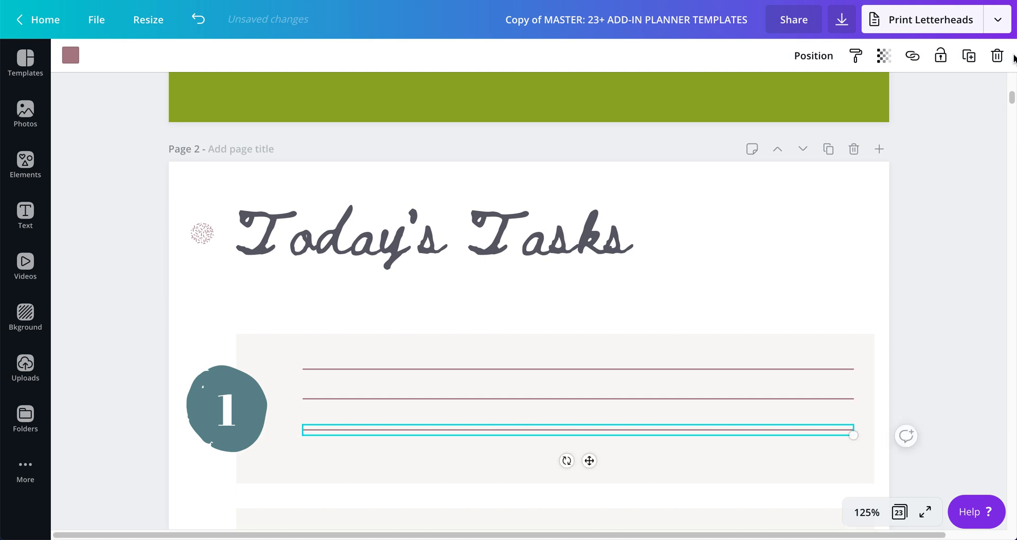
left_click(968, 55)
left_click_drag(643, 447, 625, 463)
left_click(927, 360)
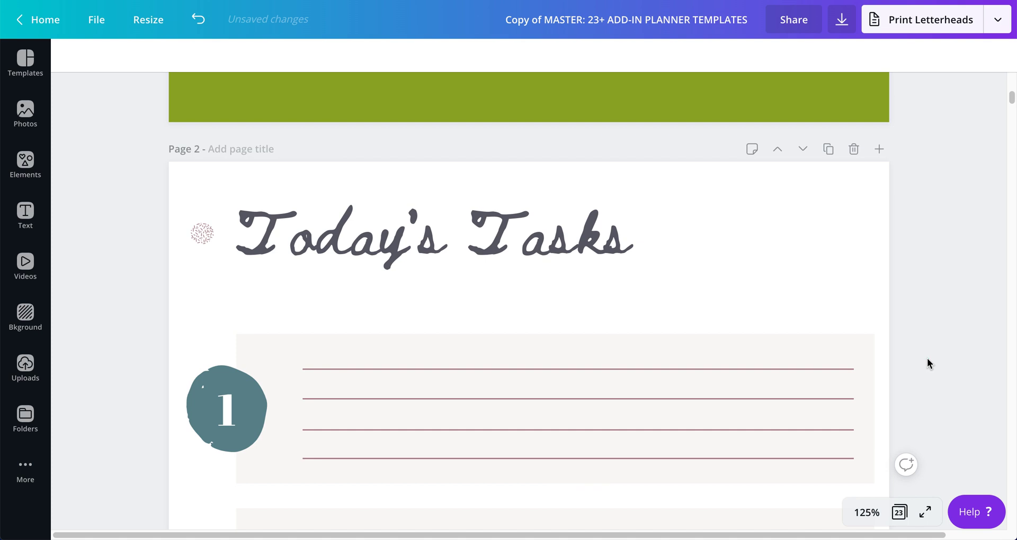
scroll(927, 360, "down", 1)
scroll(926, 364, "down", 4)
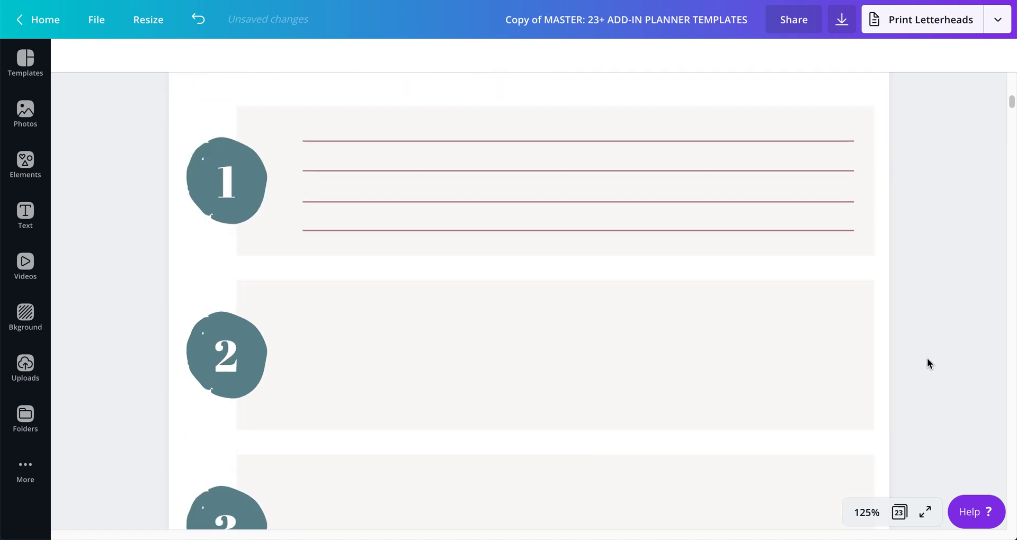
left_click(846, 108)
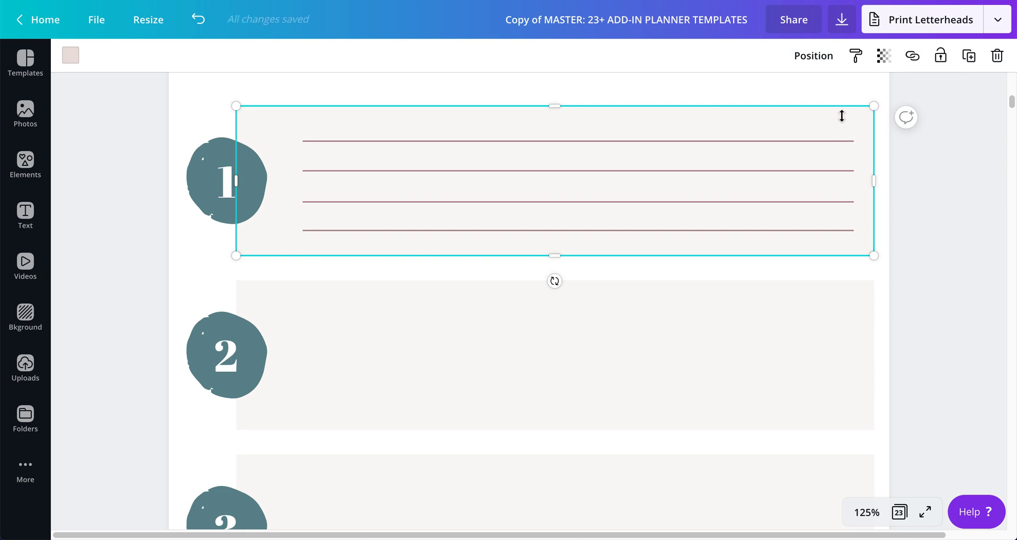
- Lock task box 1 and space its four ruled lines evenly in the vertical direction
left_click(940, 56)
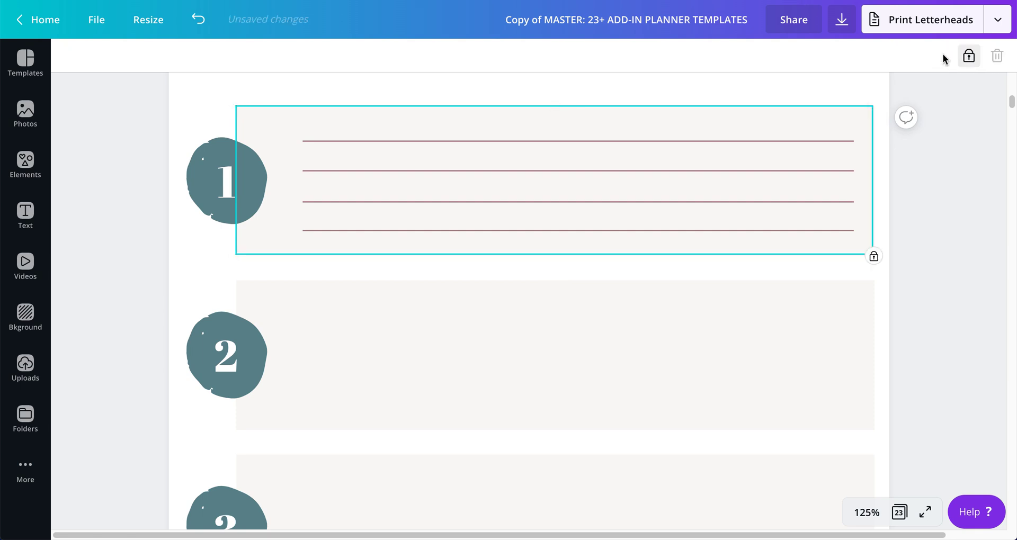
left_click(894, 161)
left_click_drag(910, 128, 754, 250)
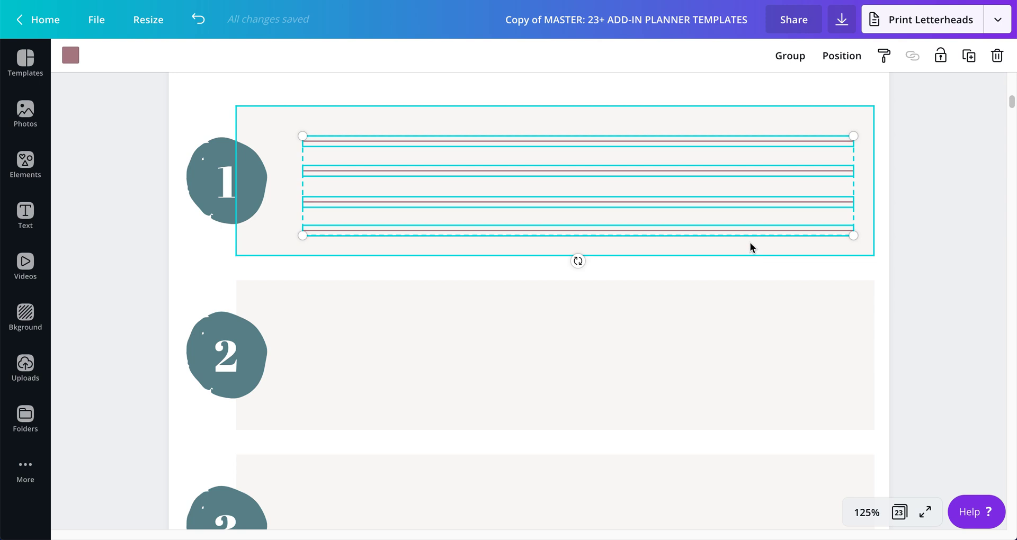
left_click(852, 58)
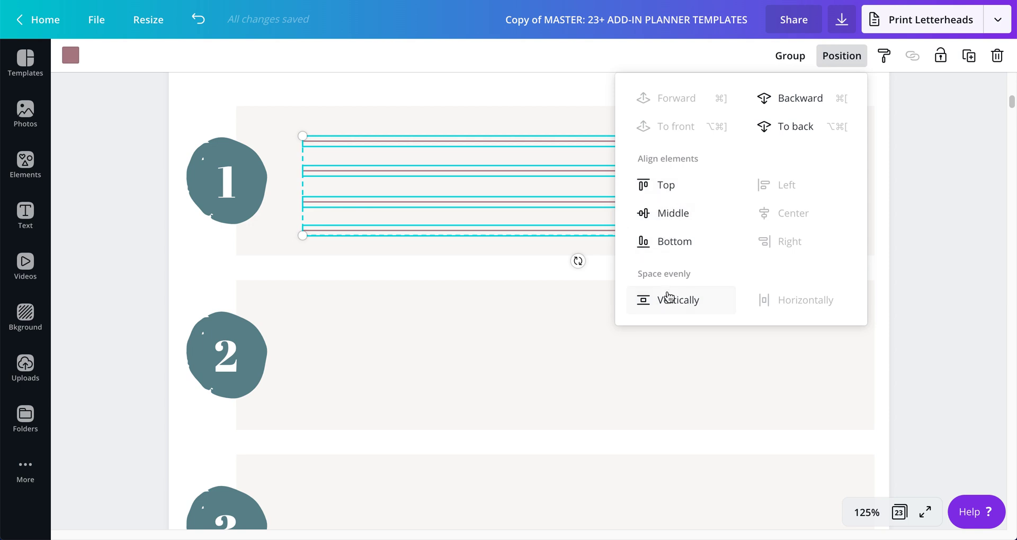
left_click(694, 300)
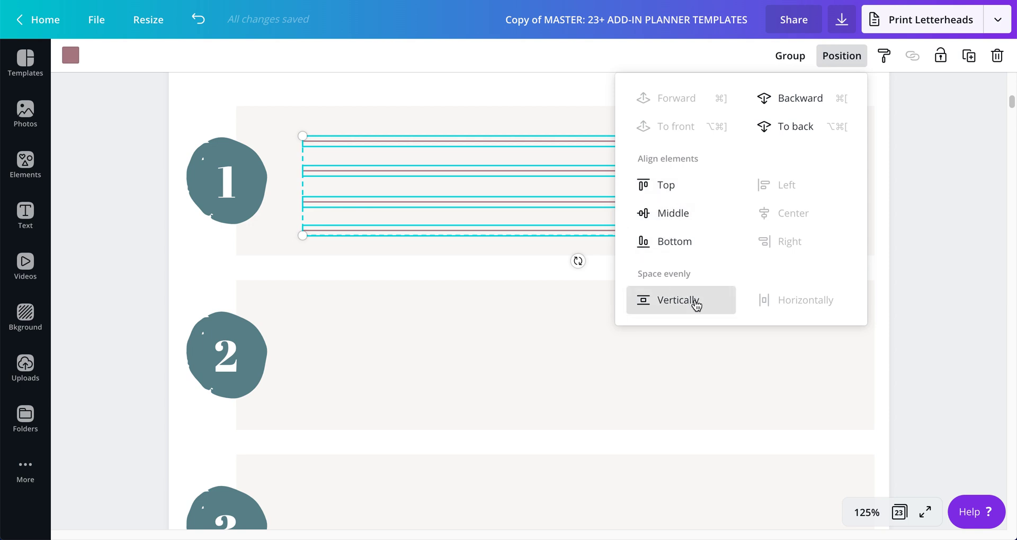
left_click(934, 204)
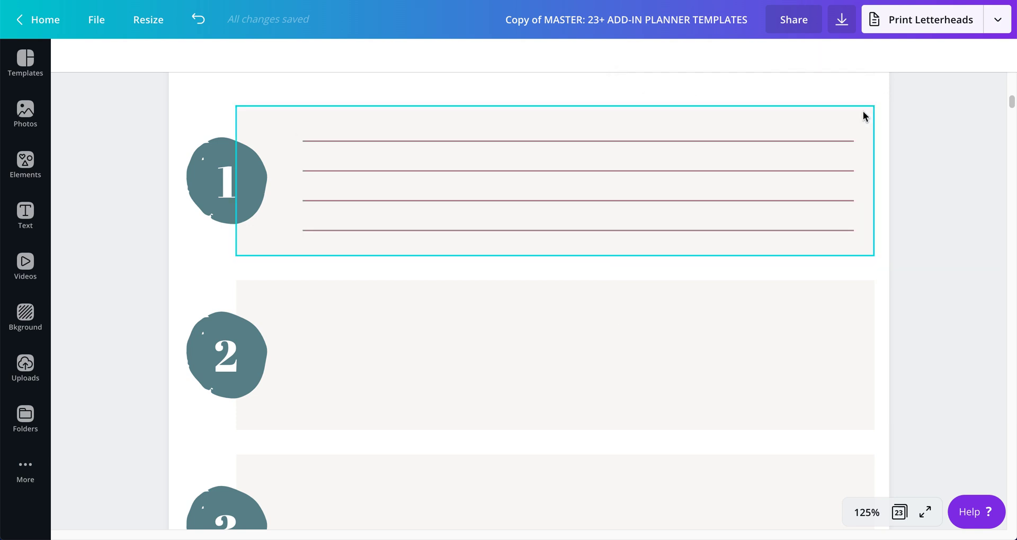
left_click_drag(897, 113, 815, 246)
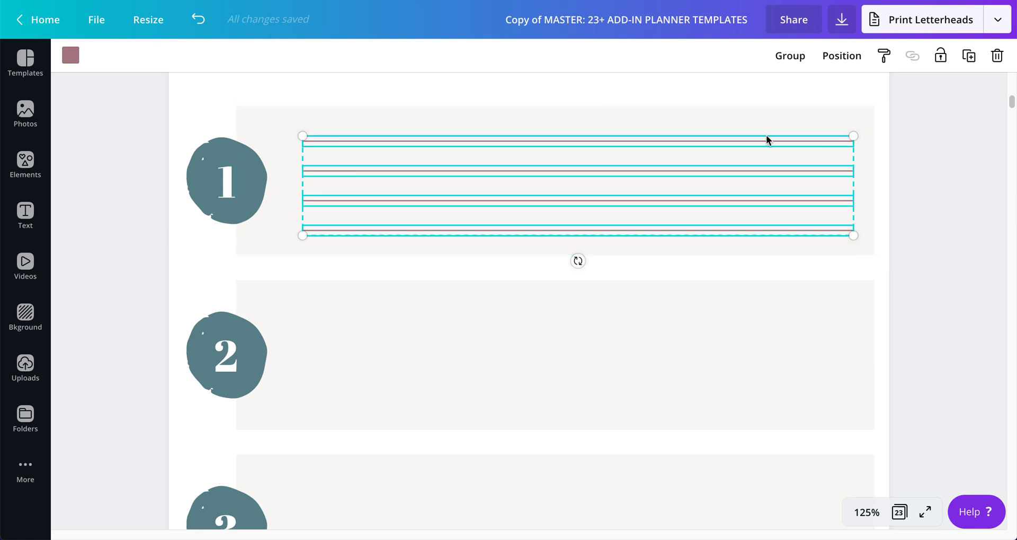
- Group the four ruled lines and place copies of the group in task boxes 2 and 3
left_click(791, 58)
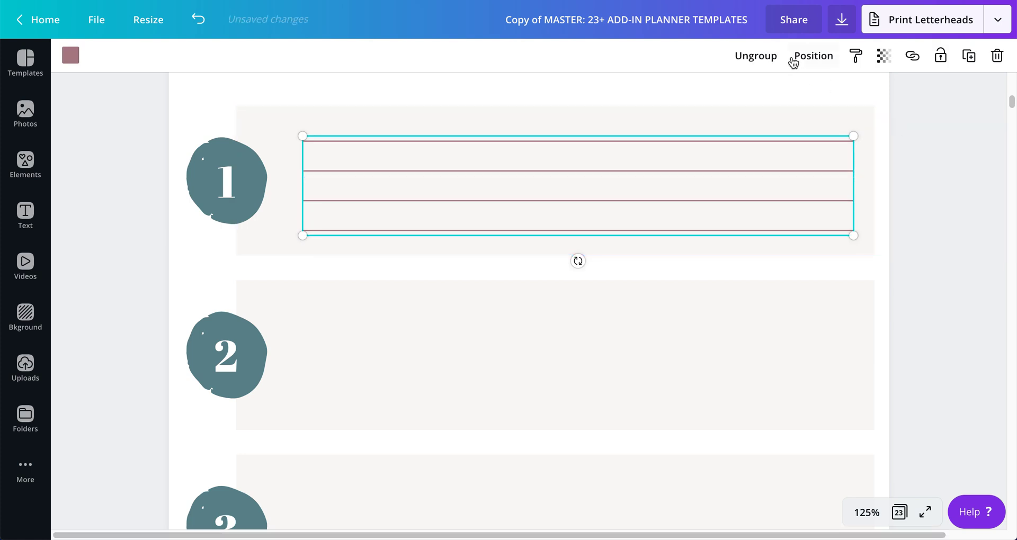
left_click(969, 55)
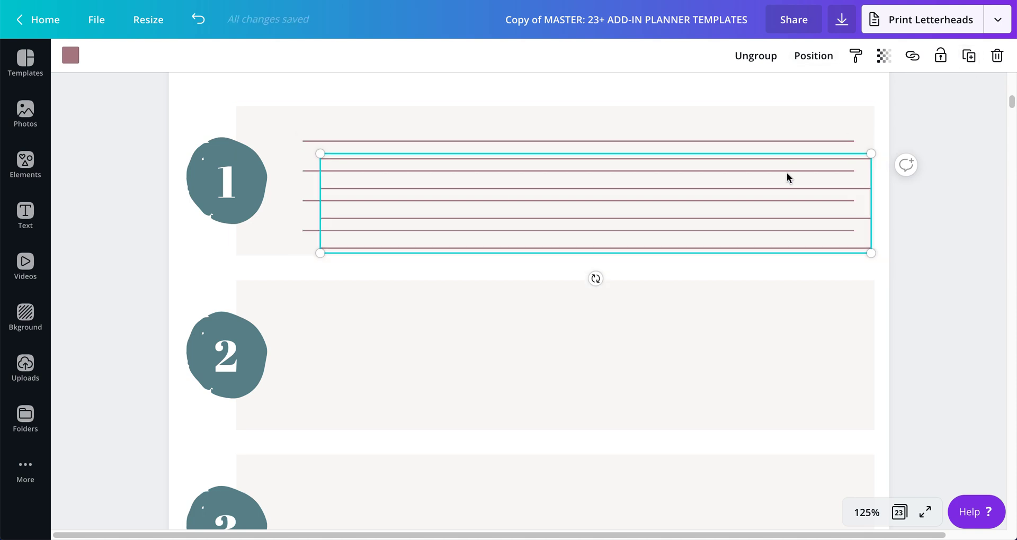
left_click_drag(783, 186, 768, 326)
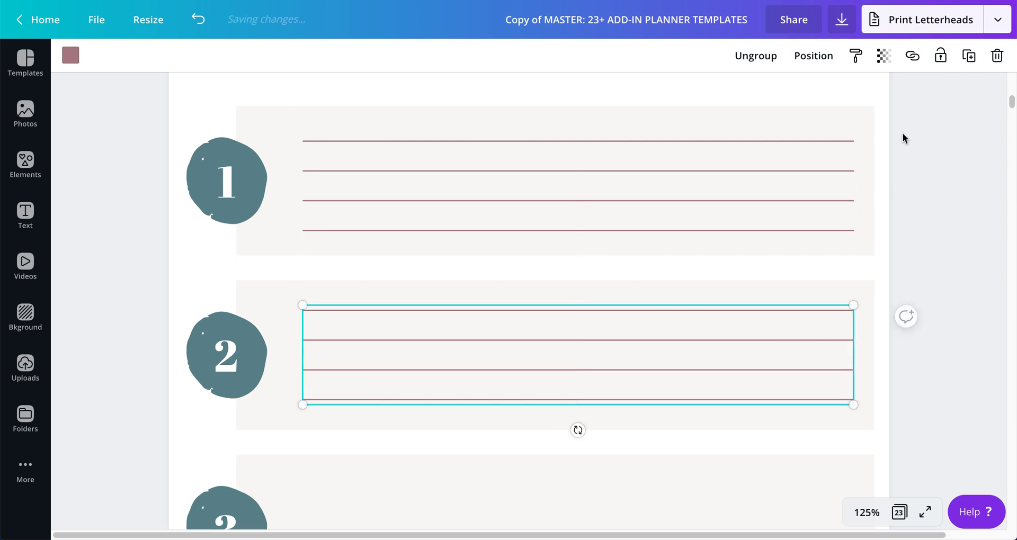
scroll(913, 294, "down", 4)
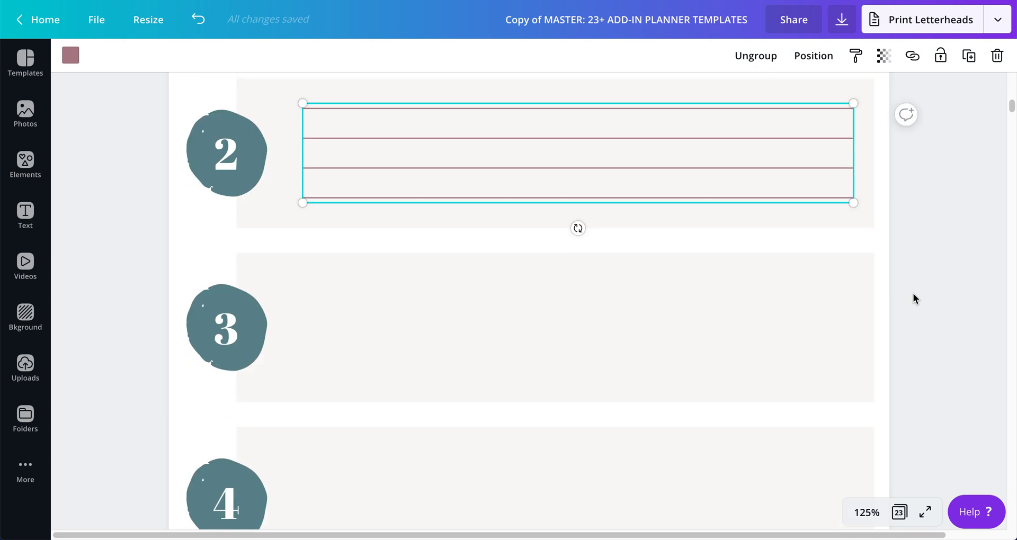
left_click(969, 56)
left_click_drag(744, 283, 757, 333)
scroll(892, 338, "down", 3)
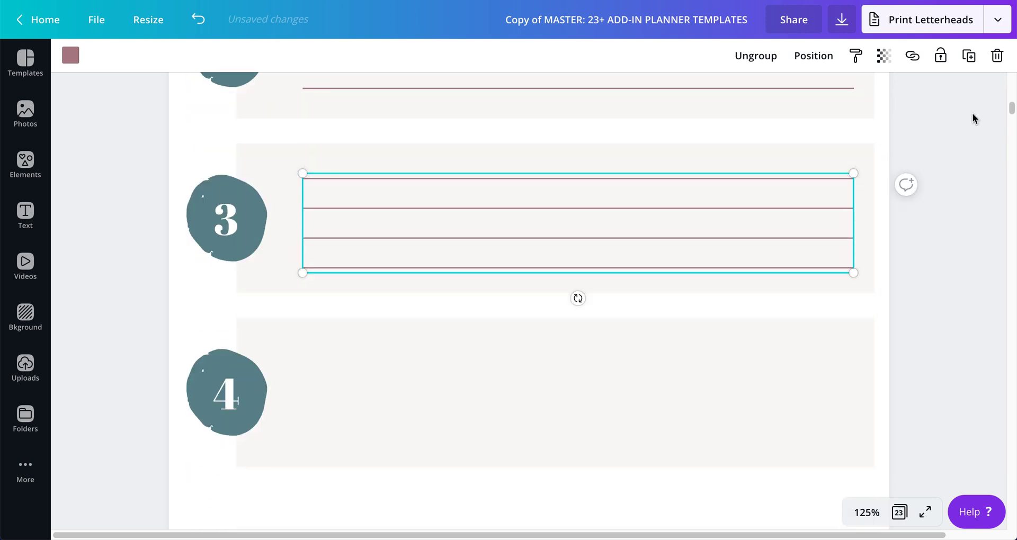
- Place another copy of the line group in task box 4, then show all pages as a grid
left_click(969, 55)
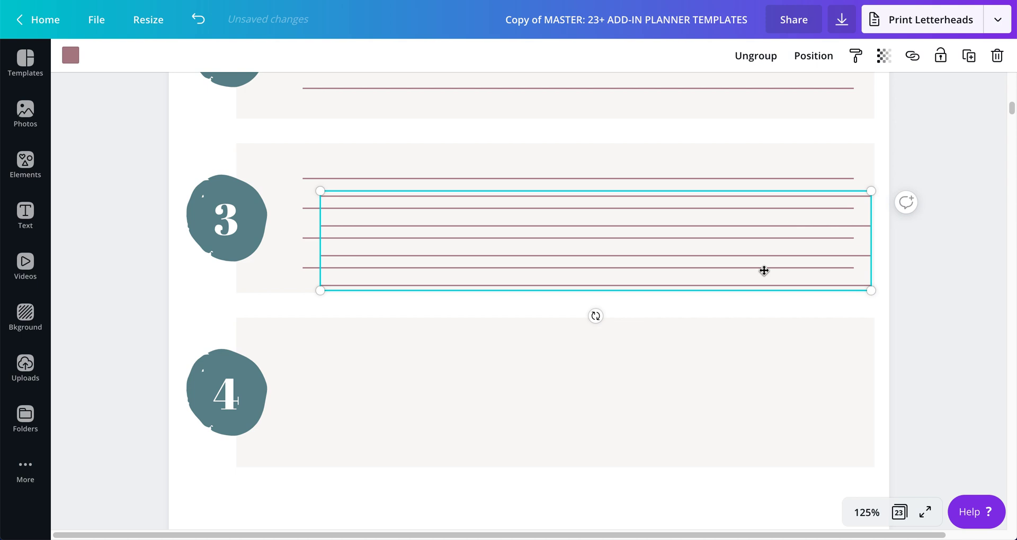
left_click_drag(763, 270, 766, 367)
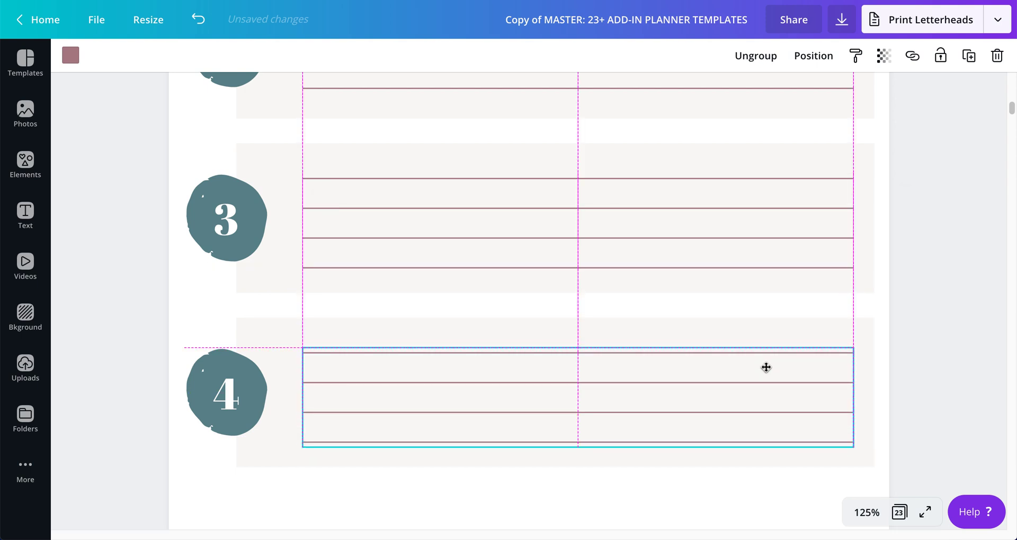
left_click_drag(766, 367, 766, 367)
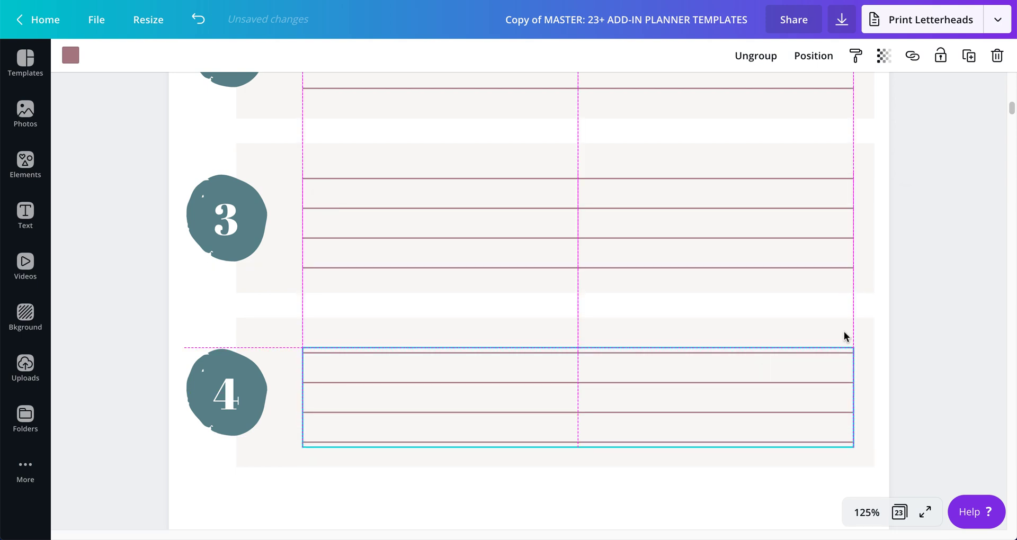
left_click(923, 316)
scroll(923, 316, "down", 3)
scroll(924, 316, "up", 4)
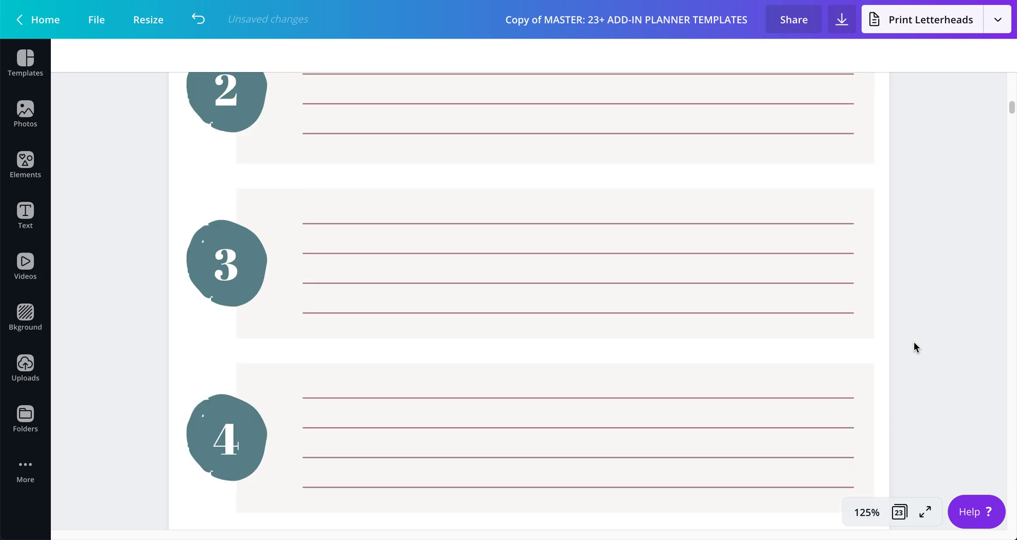
left_click(895, 516)
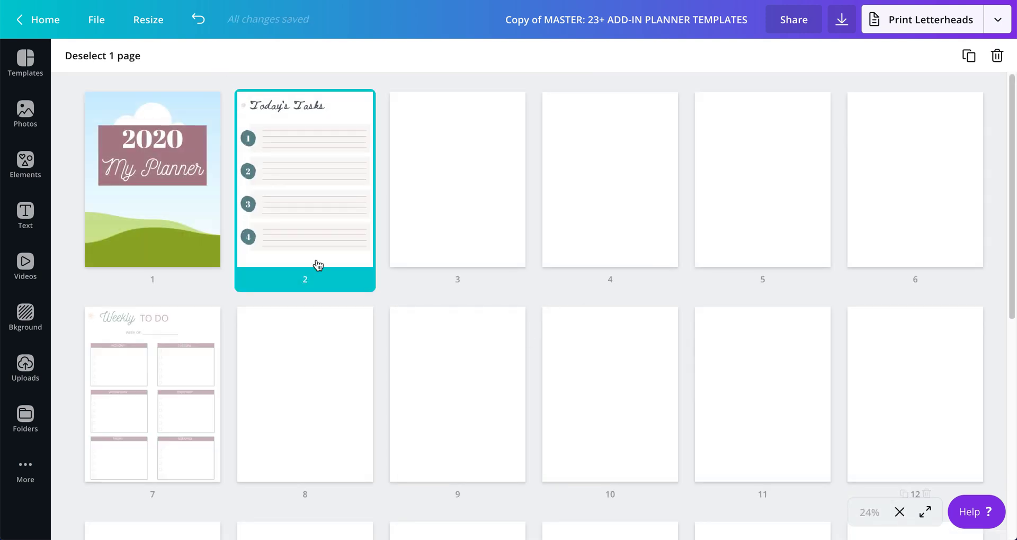
- Reopen page 2 in the editor at 75% zoom
double_click(303, 155)
left_click(866, 512)
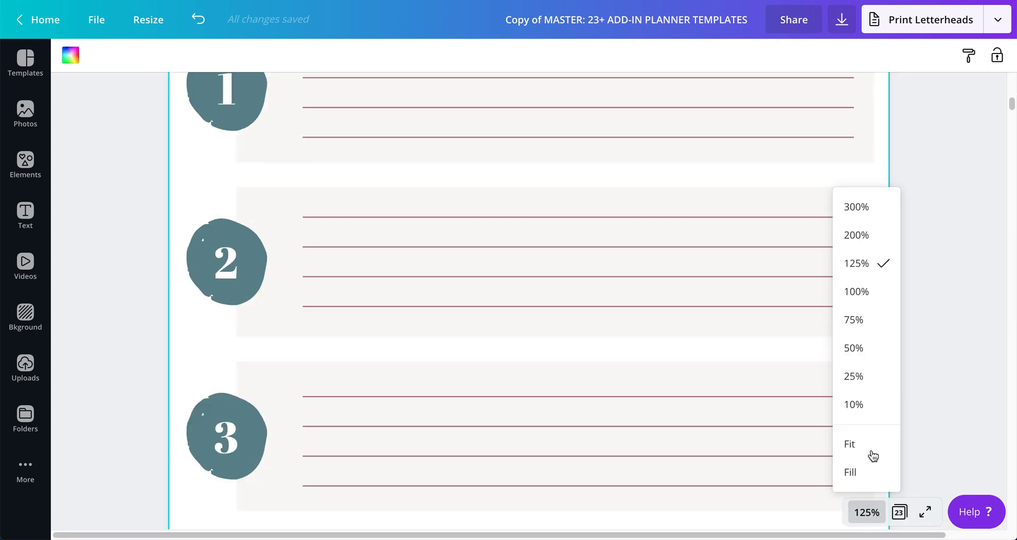
left_click(866, 321)
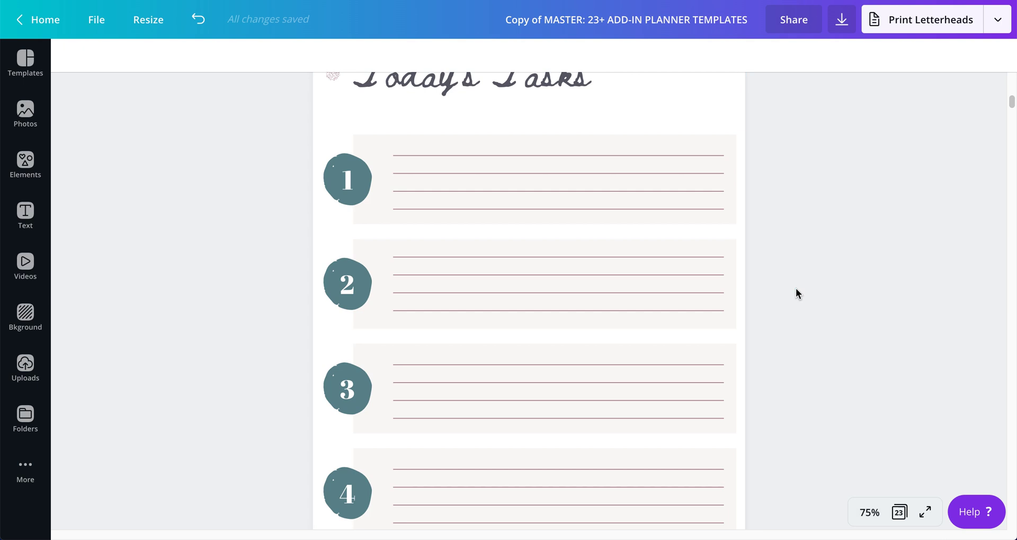
scroll(795, 288, "down", 3)
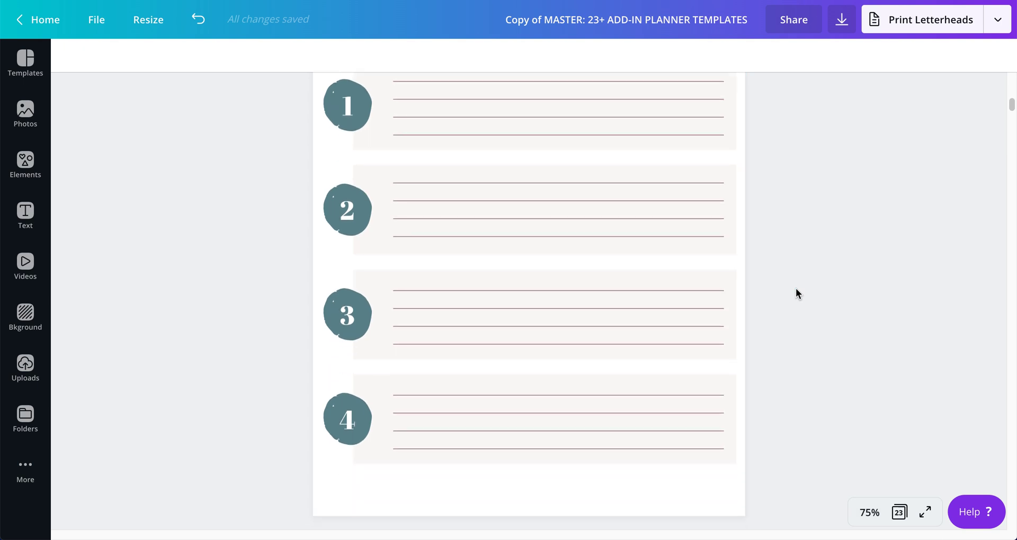
scroll(795, 288, "up", 2)
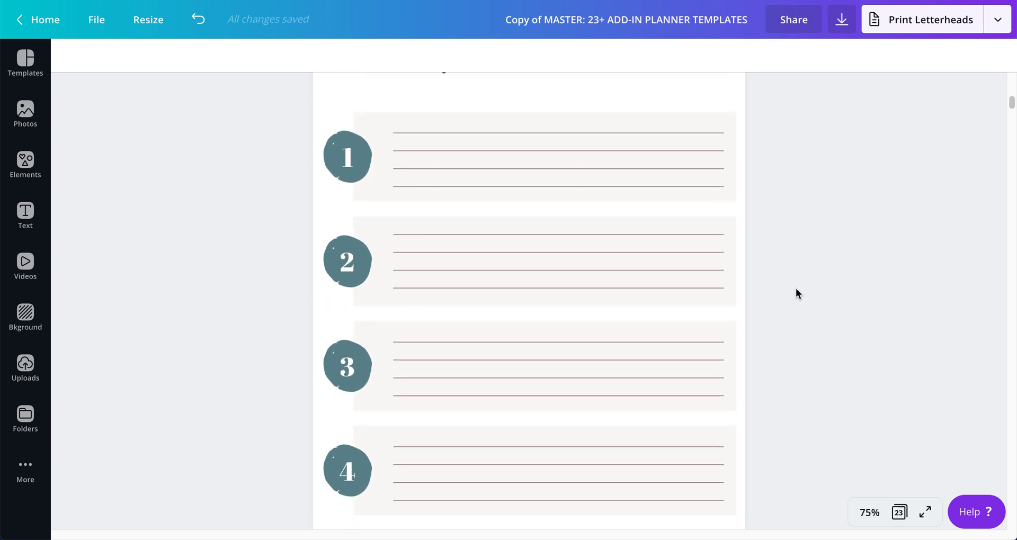
scroll(796, 288, "up", 4)
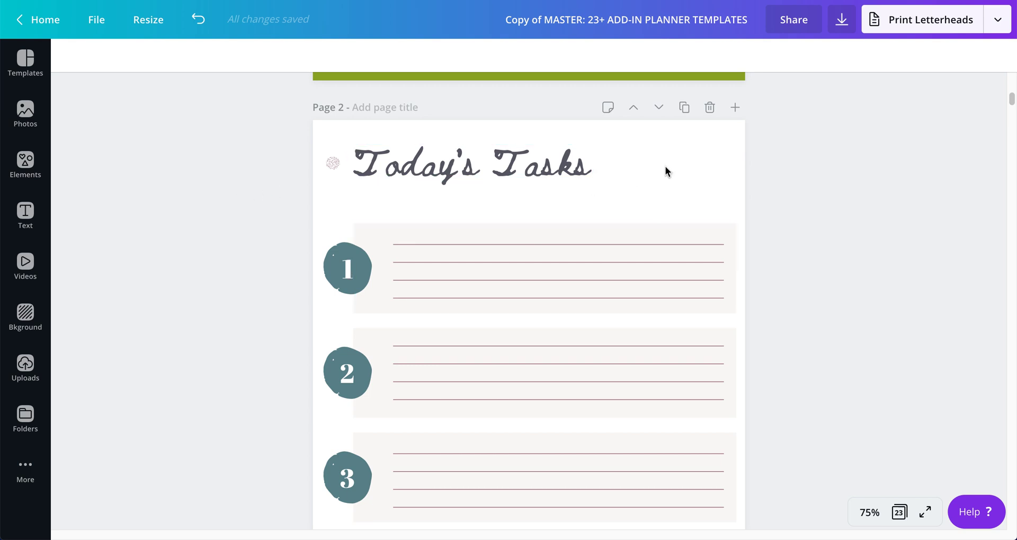
- Search the Elements library for 'flower'
left_click(33, 166)
left_click(146, 68)
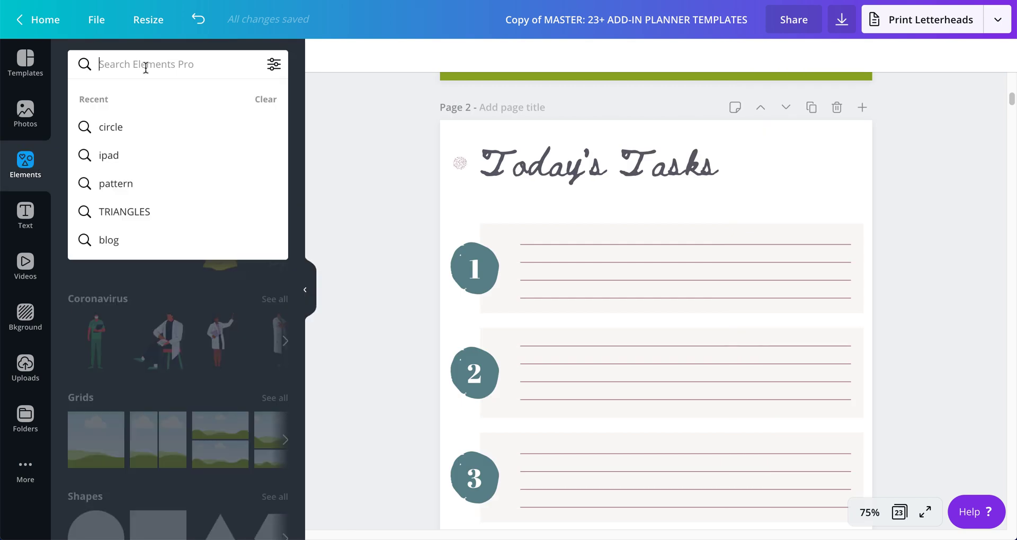
type("flowe")
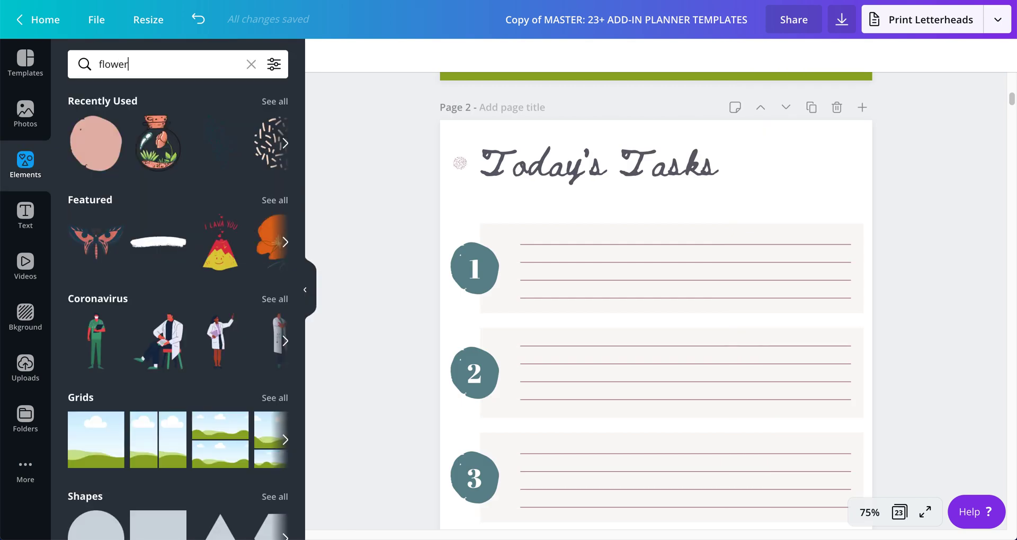
type("r")
key("Return")
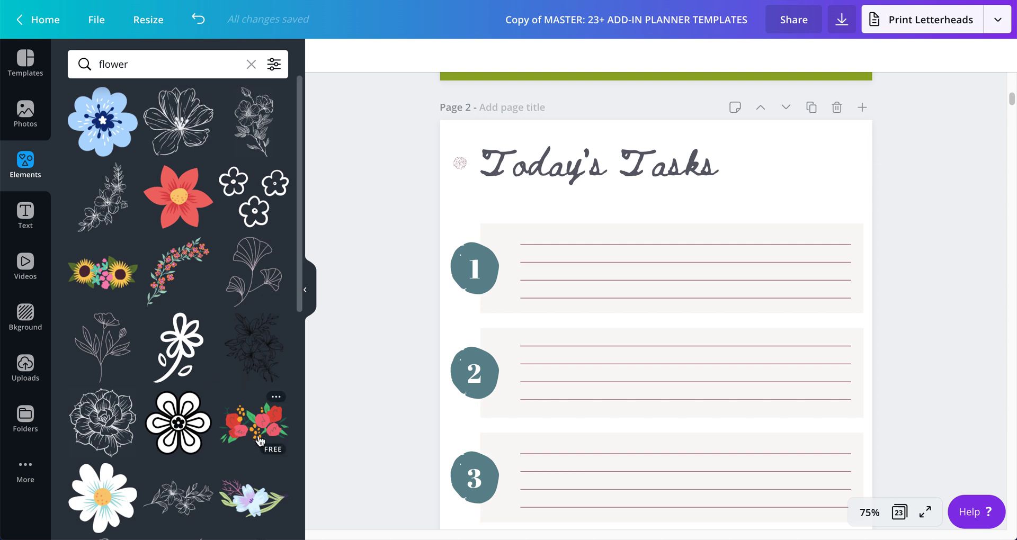
- Try the blue flower and remove it, then drag the pink flower branch onto the page
left_click(110, 129)
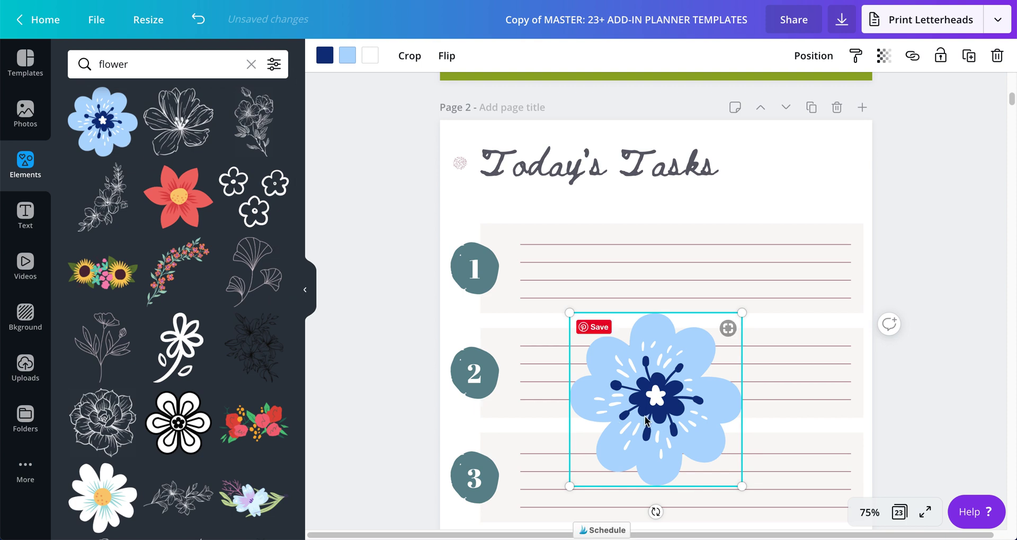
key("Delete")
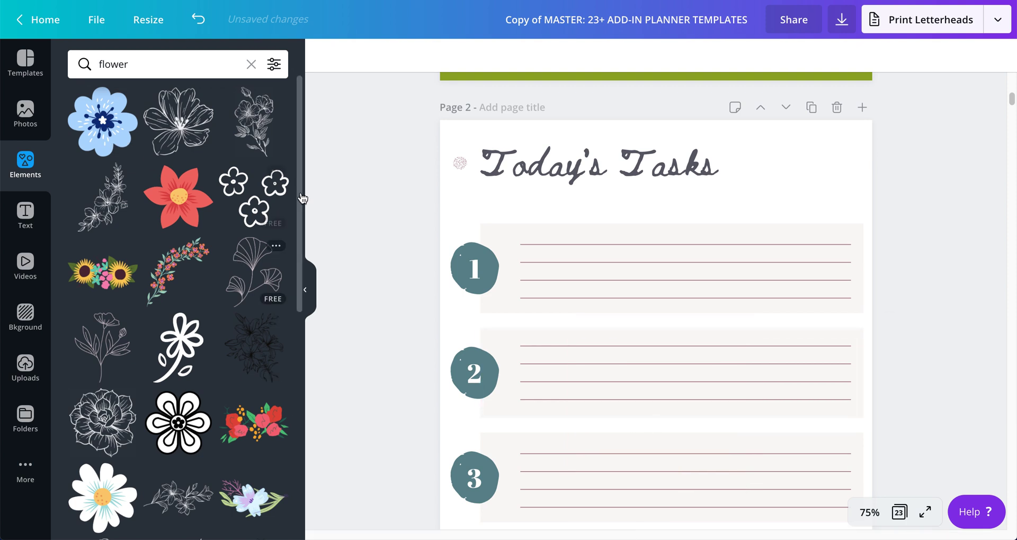
scroll(150, 291, "down", 5)
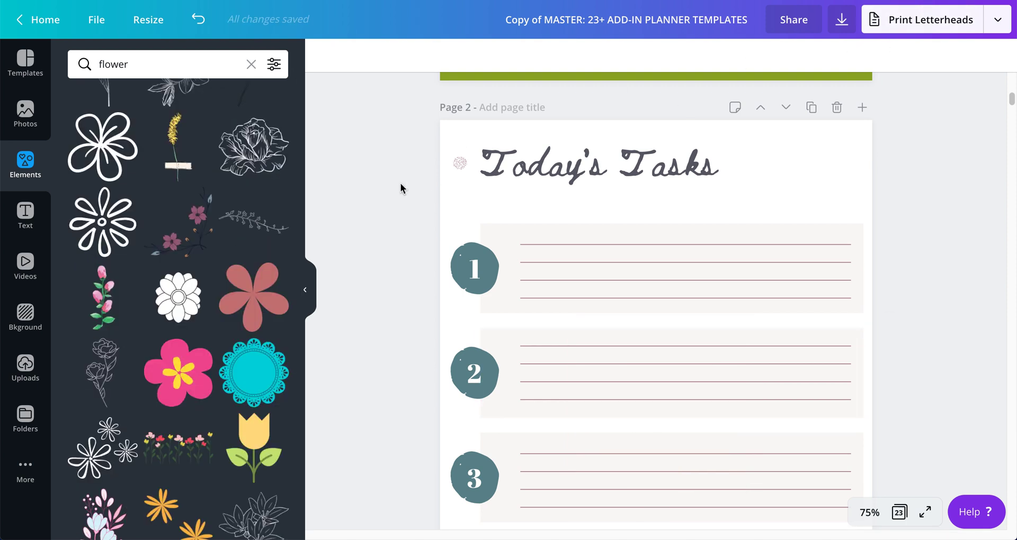
left_click_drag(187, 226, 572, 155)
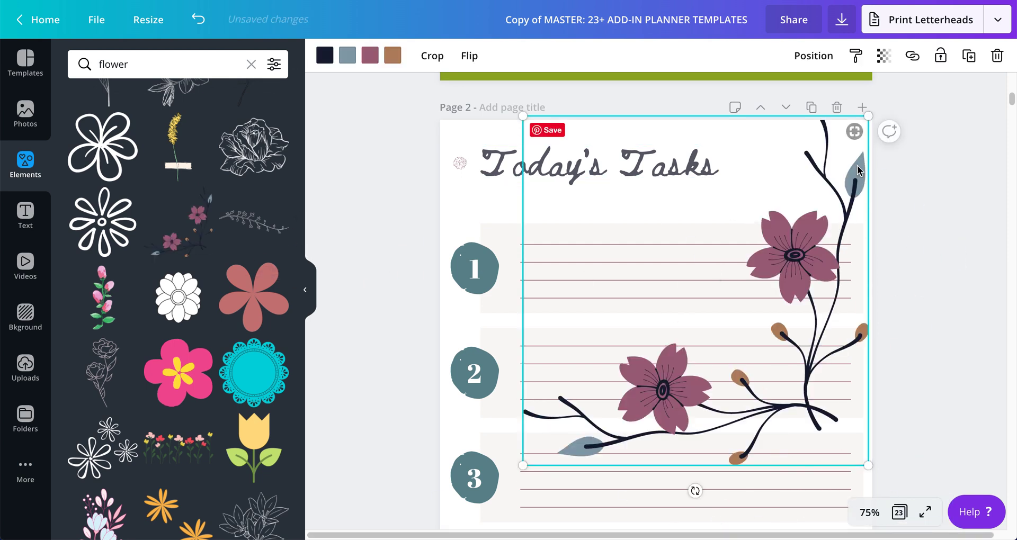
- Shrink the flower branch, rotate it to -90° and move it beside the Today's Tasks title
left_click_drag(869, 118, 667, 320)
left_click_drag(639, 405, 765, 231)
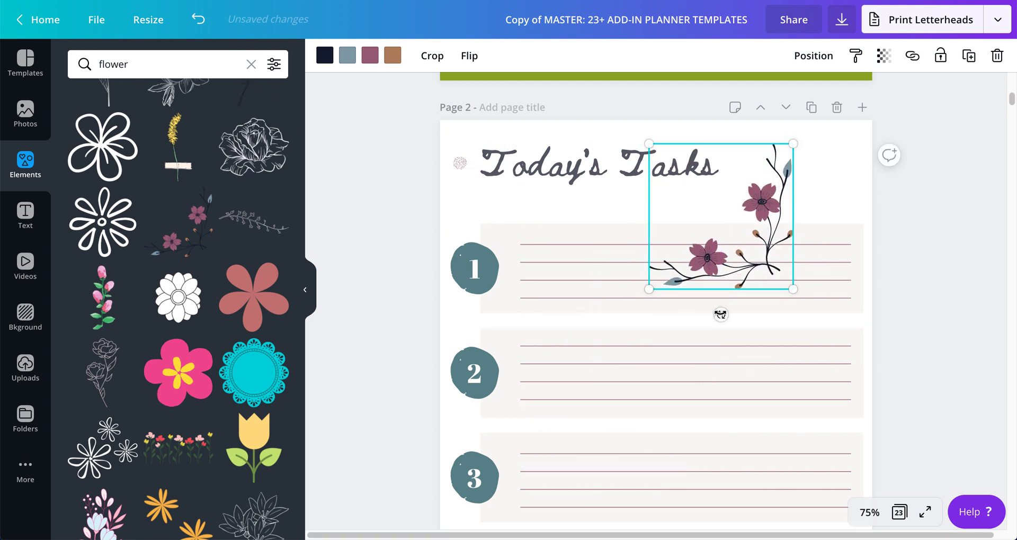
left_click_drag(728, 314, 846, 174)
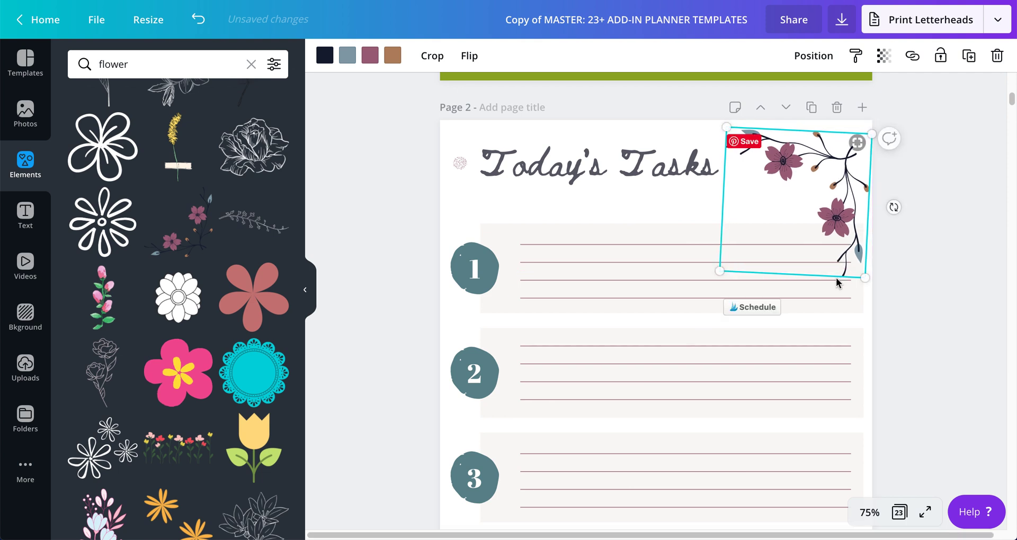
left_click_drag(894, 207, 899, 205)
left_click_drag(904, 254, 915, 320)
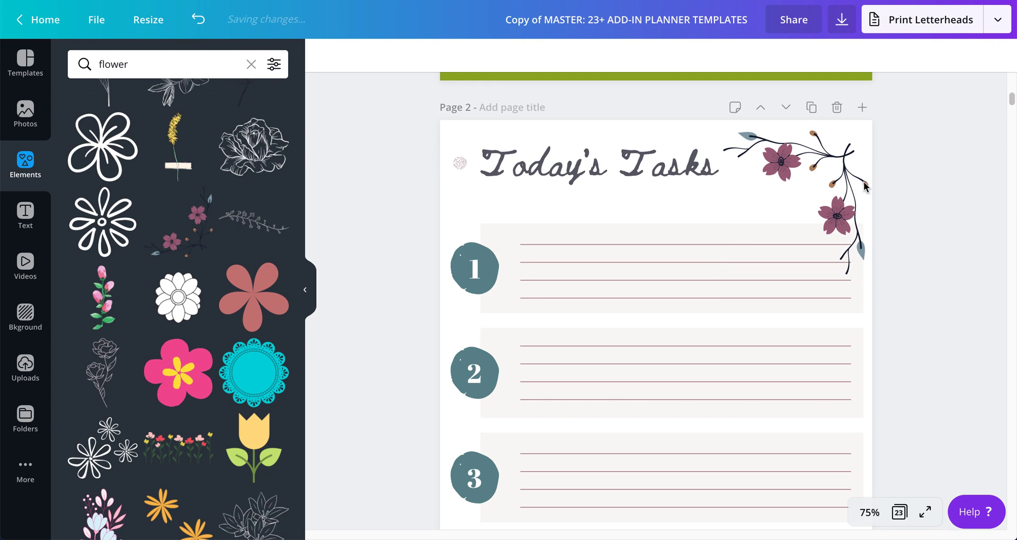
key("Up")
key("Up")
key("Up")
key("Up")
key("Up")
key("Up")
key("Up")
key("Up")
key("Up")
key("Up")
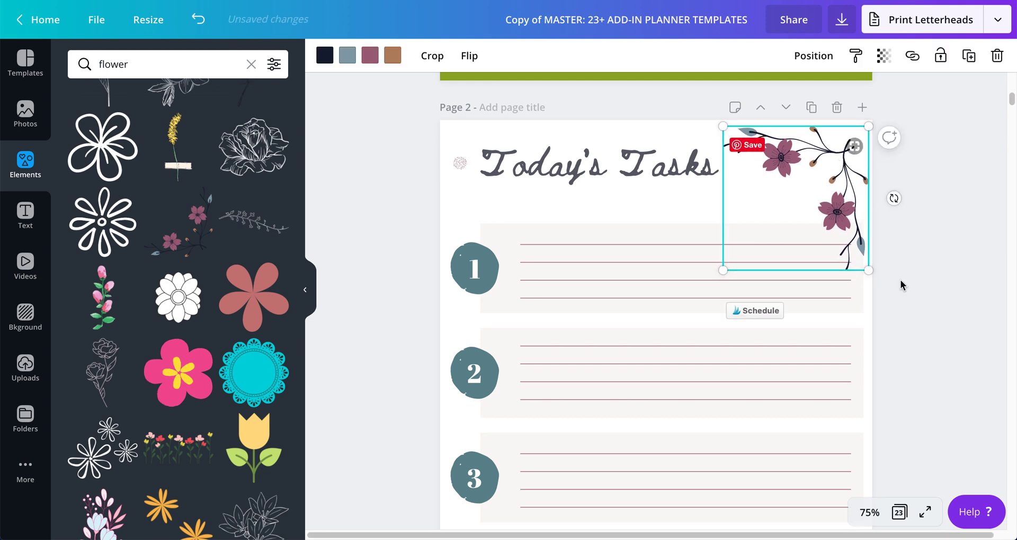
left_click(926, 314)
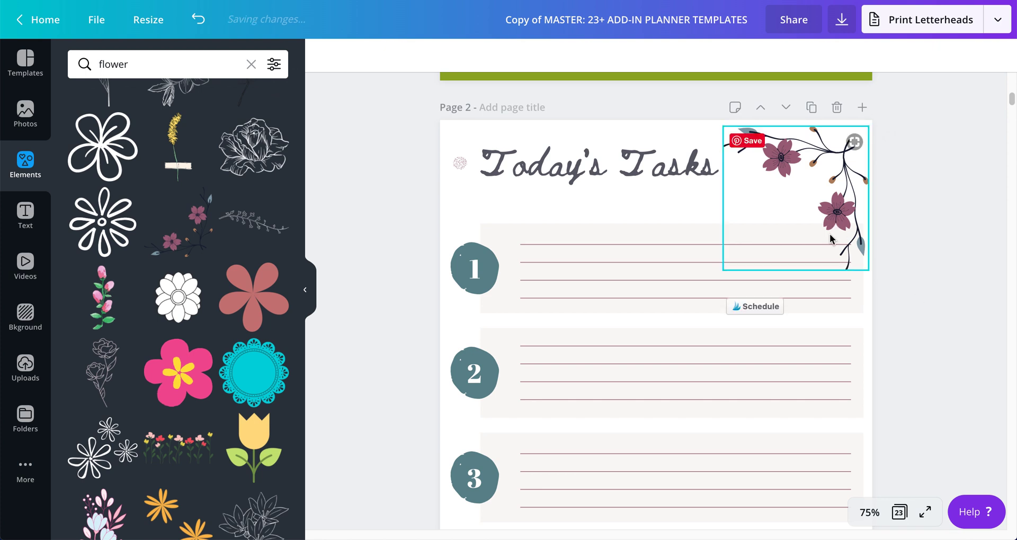
- Shrink the branch further to 1.8 × 1.8 and fit it into the top-right corner
left_click(858, 225)
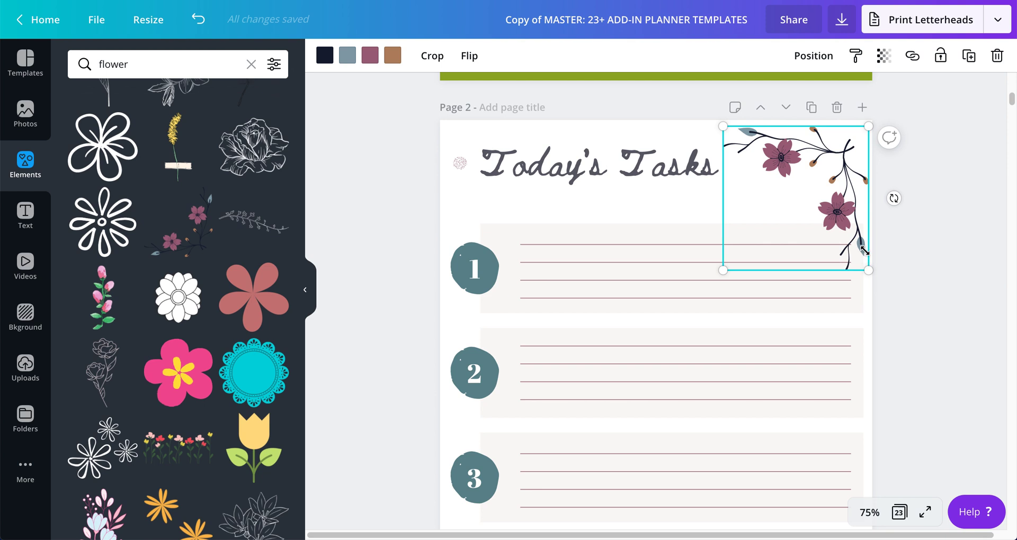
left_click_drag(870, 272, 832, 205)
left_click_drag(807, 159, 839, 156)
left_click(950, 310)
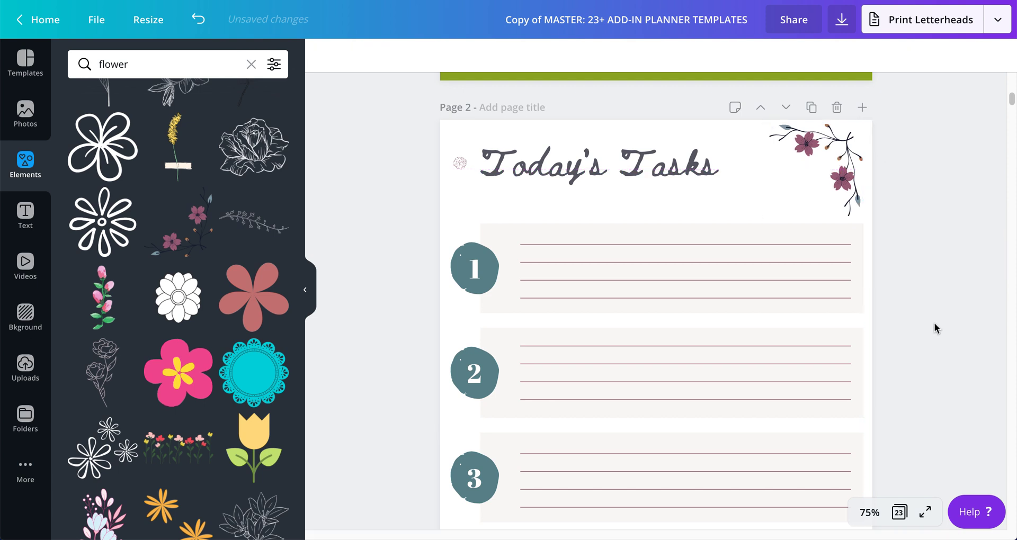
- Scroll over the finished page, then collapse the Elements library for a full-width view
scroll(934, 324, "down", 3)
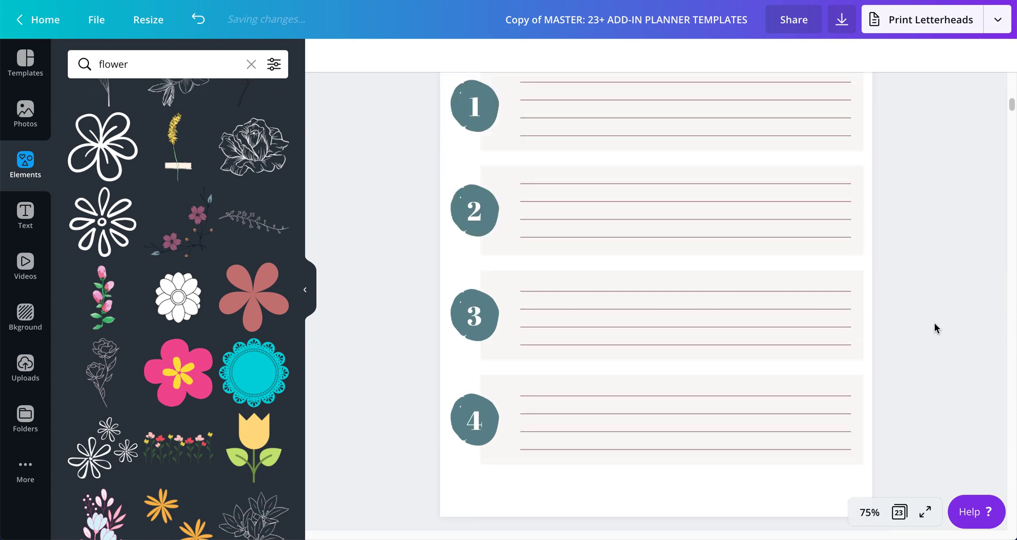
scroll(933, 322, "down", 2)
scroll(933, 322, "up", 1)
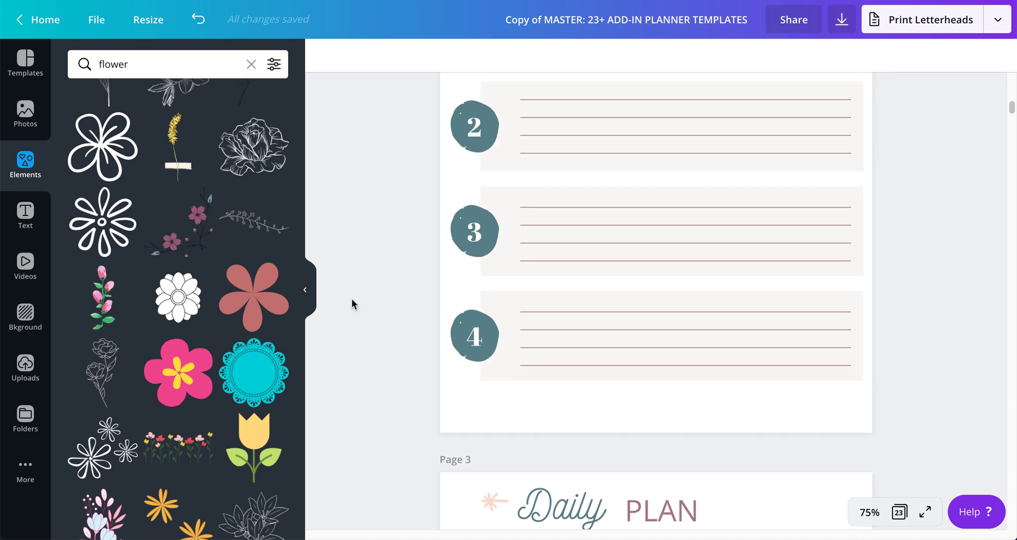
scroll(404, 348, "down", 1)
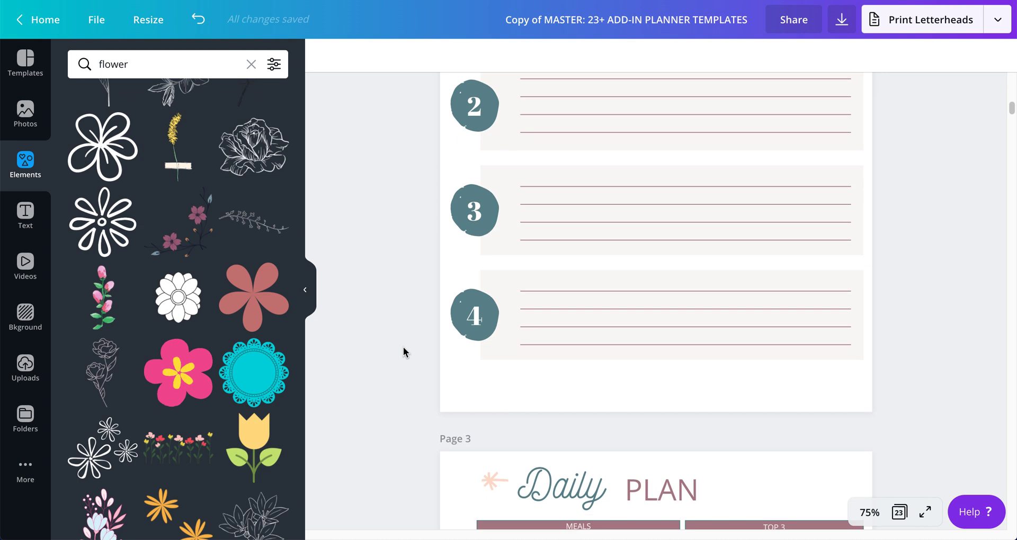
scroll(403, 347, "up", 3)
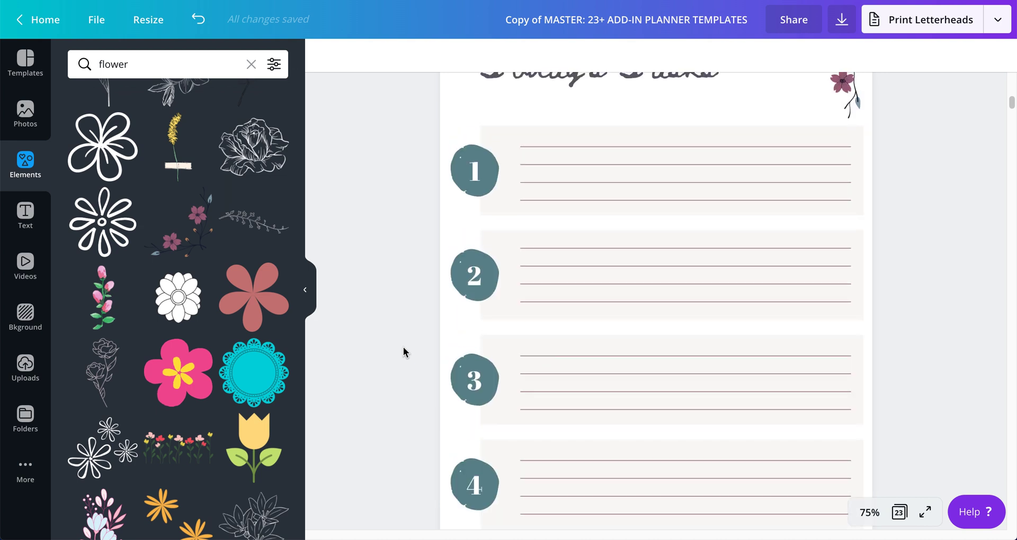
scroll(403, 347, "up", 2)
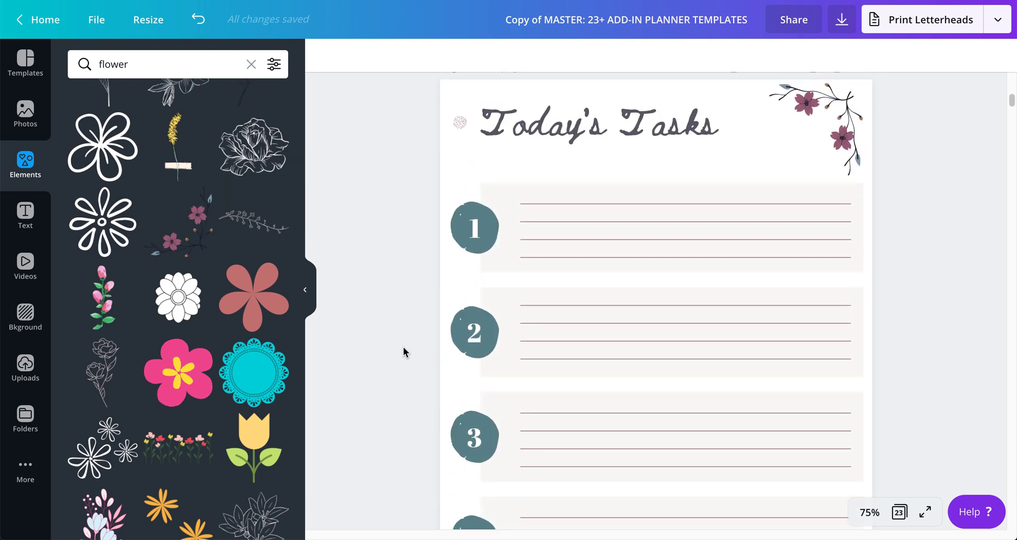
left_click(312, 292)
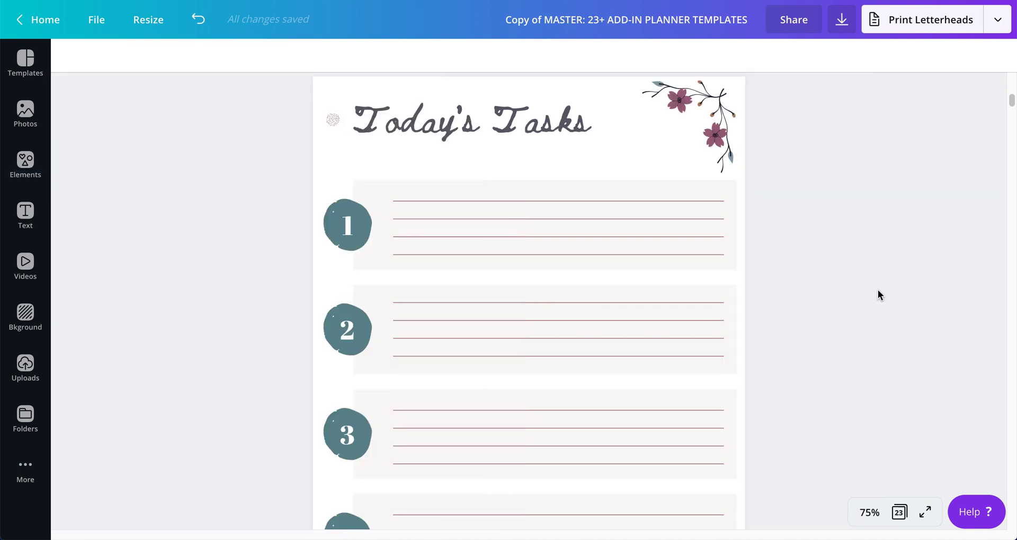